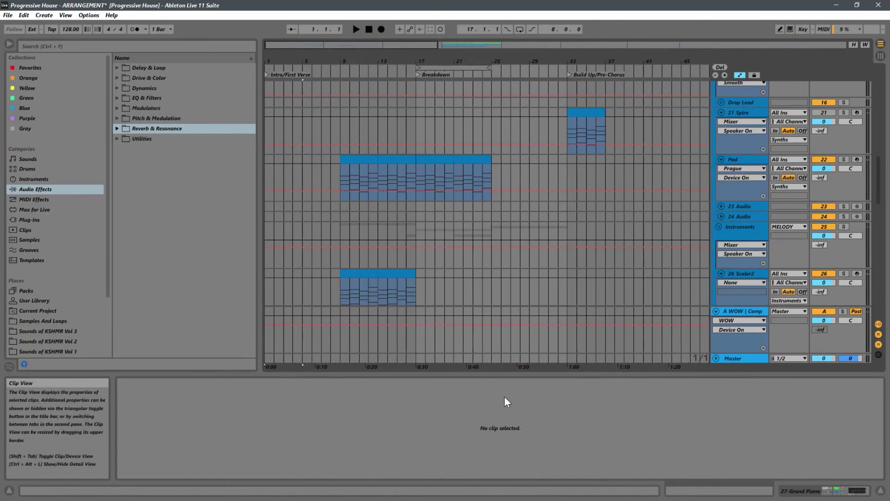
Step: Insert a new MIDI track directly below the Grand Piano track in the Instruments group
scroll(545, 205, down, 5)
scroll(548, 207, down, 6)
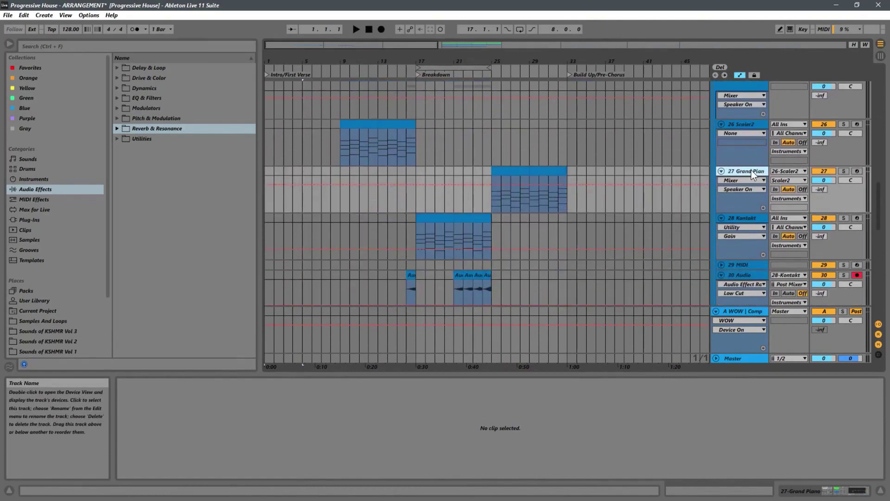
key(ctrl+shift+t)
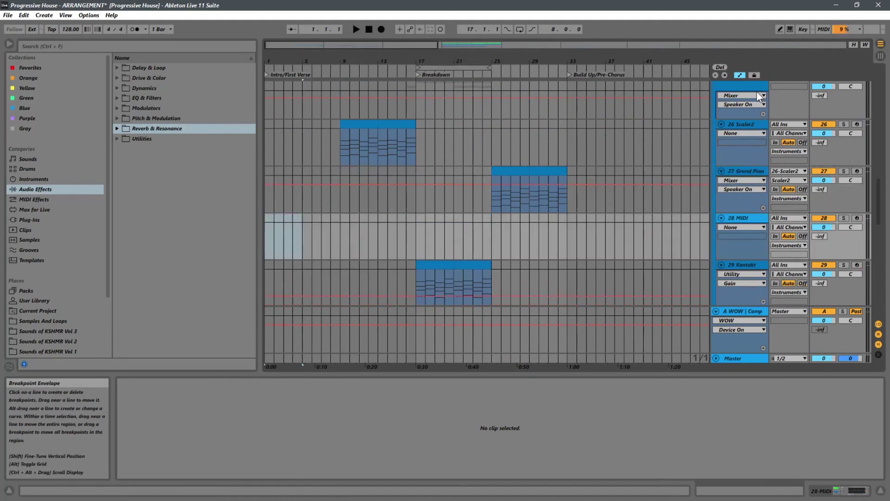
Step: Rename the new MIDI track as Intro Guitar
scroll(742, 111, up, 1)
right_click(734, 104)
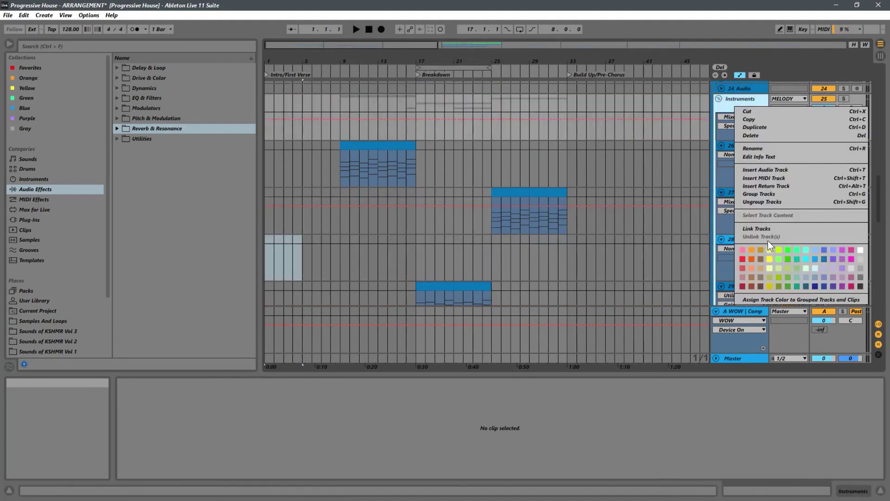
key(Escape)
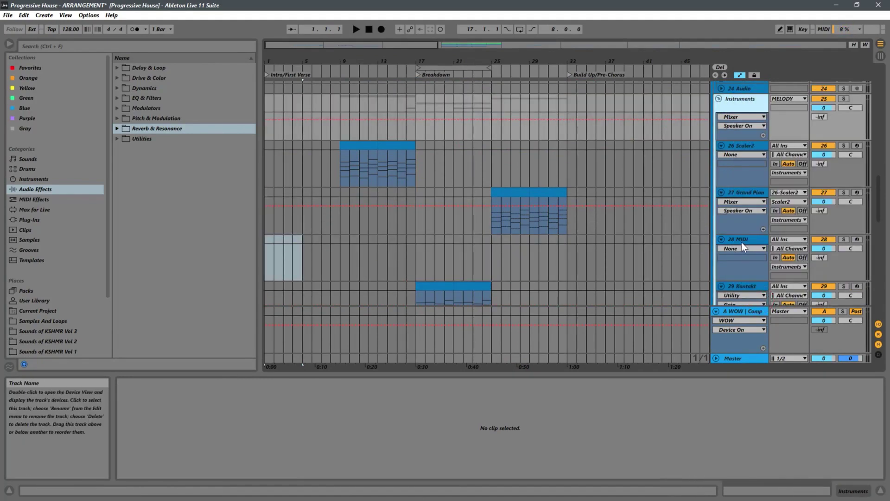
right_click(741, 242)
click(750, 284)
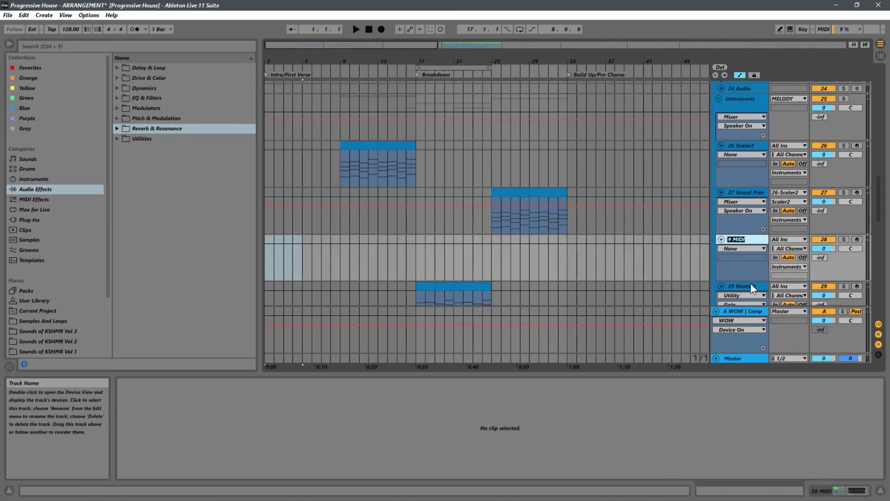
text(Intro Guitar)
key(Return)
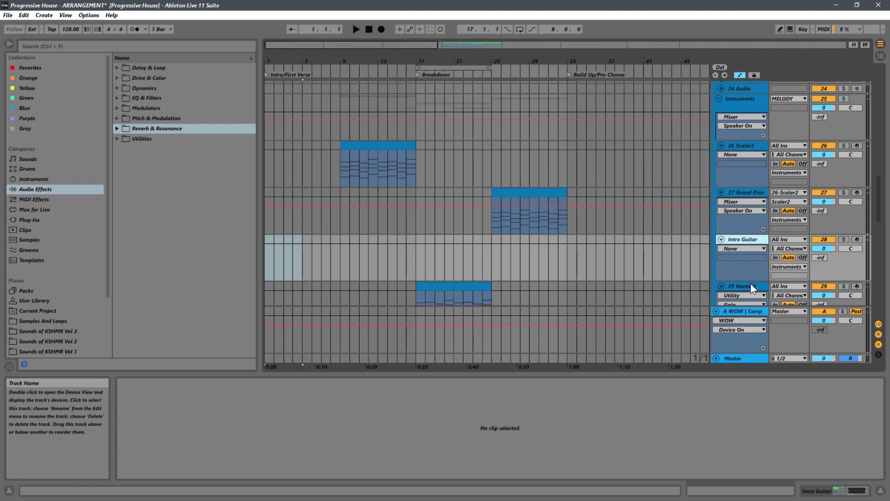
Step: Copy the first four bars of the Scaler2 clip to bar 1 of the Intro Guitar track and review its chord notes
drag(341, 147, 274, 272)
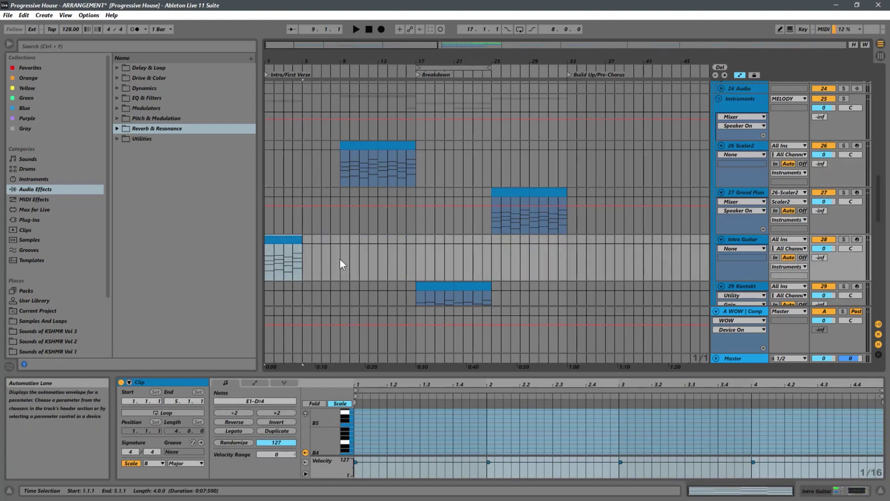
drag(469, 371, 485, 135)
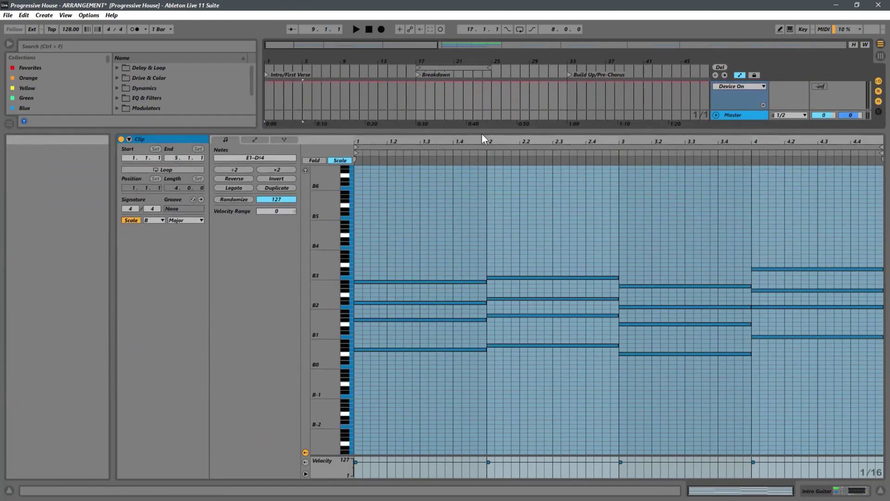
click(335, 306)
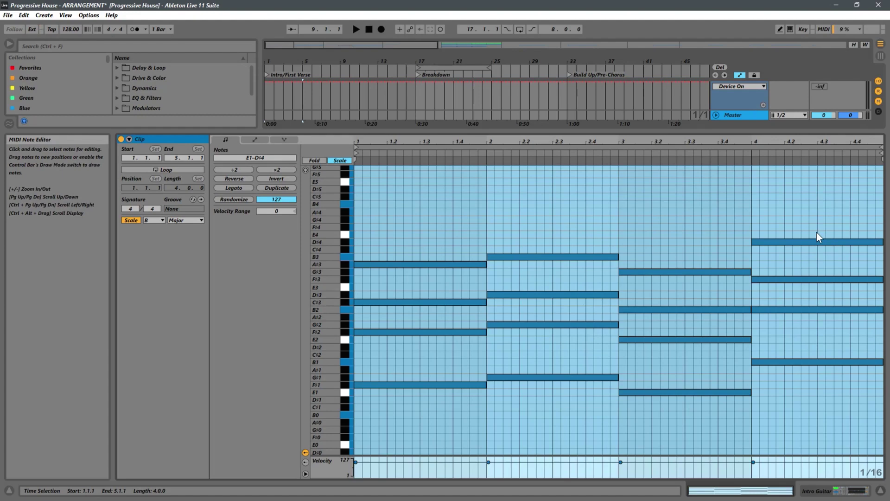
drag(837, 356, 403, 410)
click(604, 417)
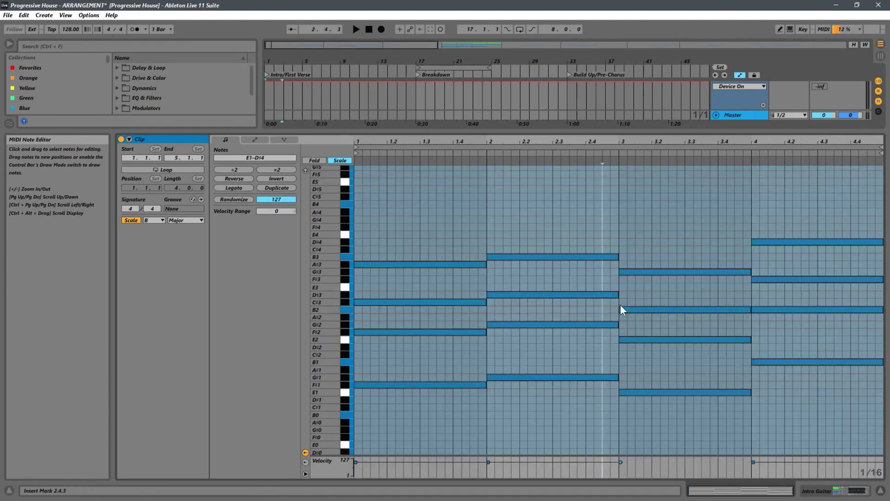
drag(404, 246, 436, 281)
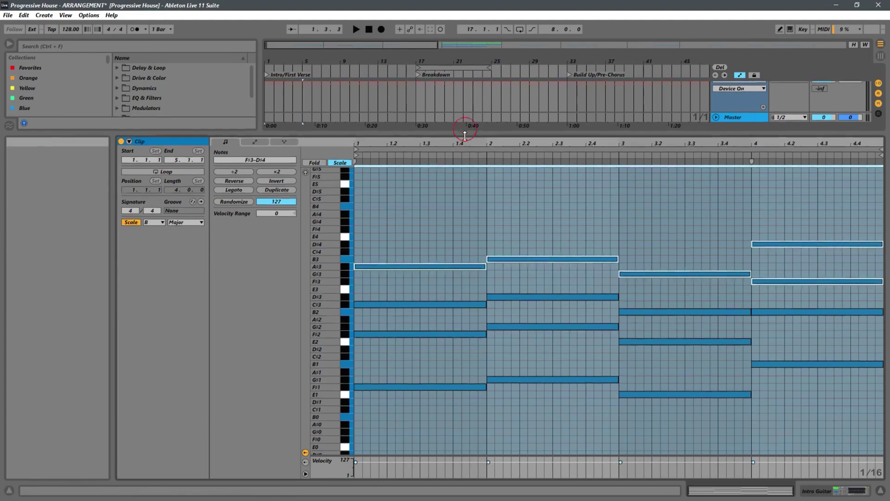
drag(468, 135, 468, 323)
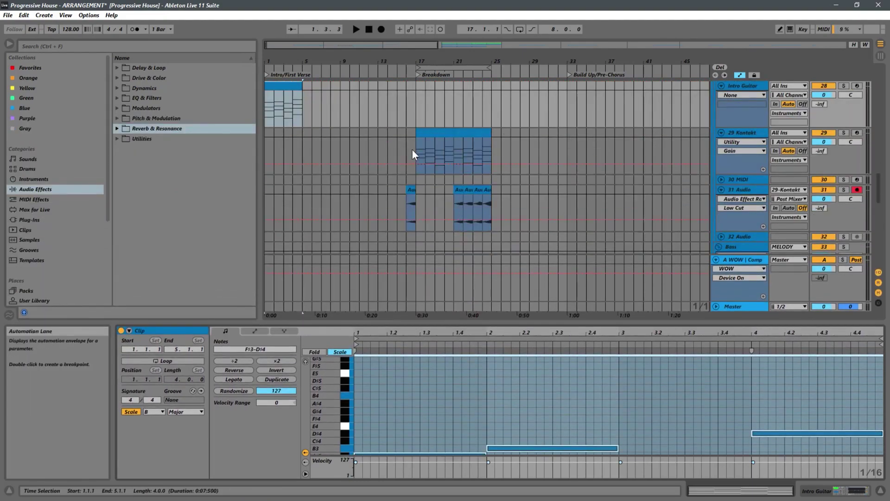
Step: Add the Arpeggiator MIDI effect to the Intro Guitar track ahead of its instrument slot
click(414, 154)
scroll(324, 161, up, 3)
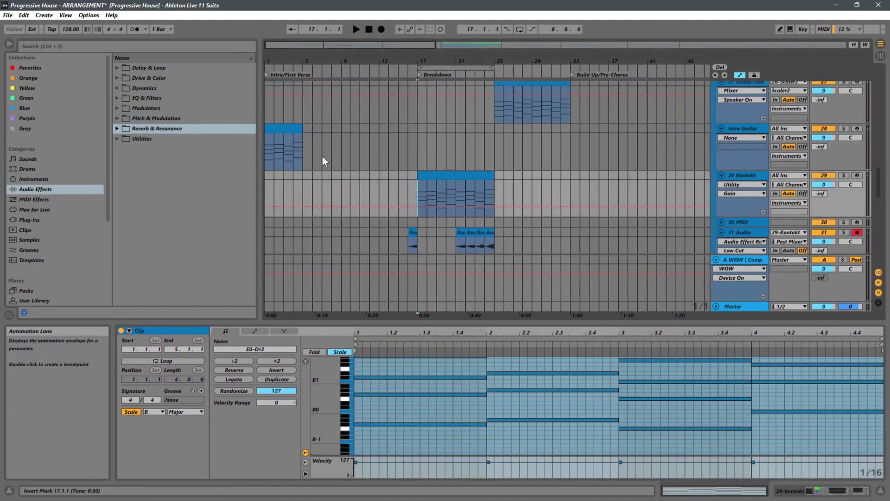
scroll(325, 163, up, 2)
click(272, 177)
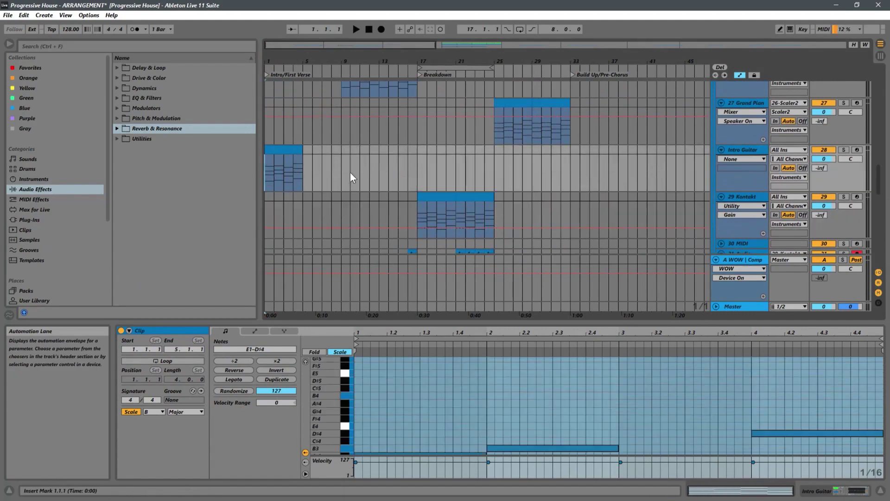
click(744, 151)
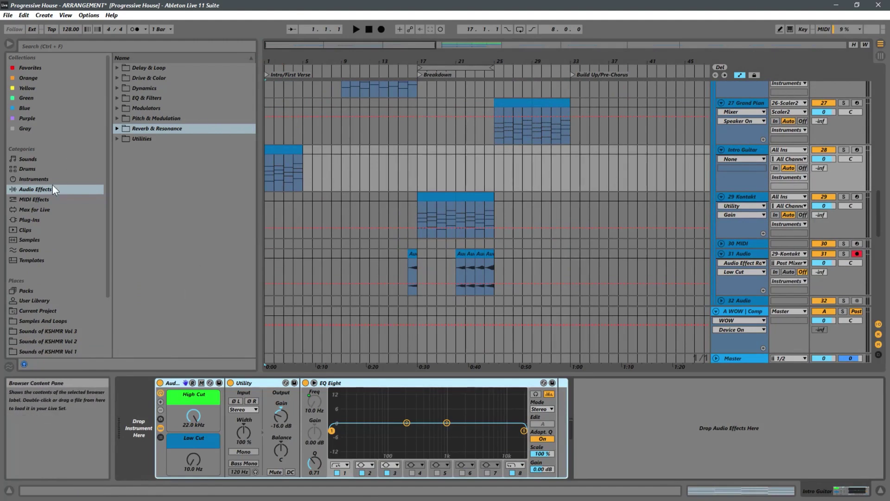
click(35, 199)
drag(141, 67, 133, 408)
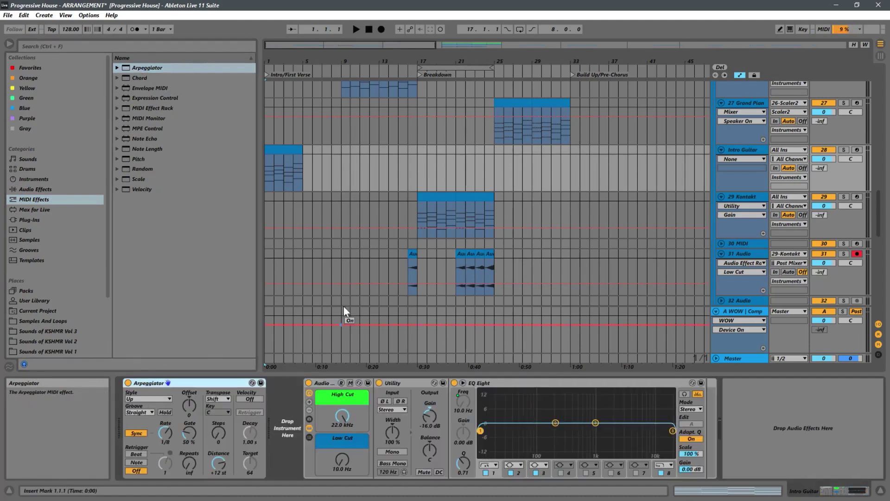
Step: Load the reFX Nexus 3 plug-in as the instrument on the Intro Guitar track, after the Arpeggiator
click(30, 220)
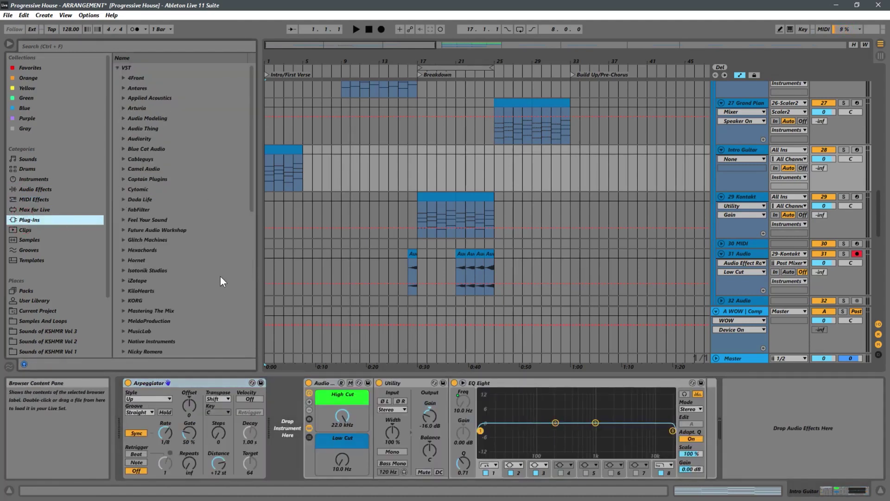
scroll(223, 279, down, 5)
click(123, 253)
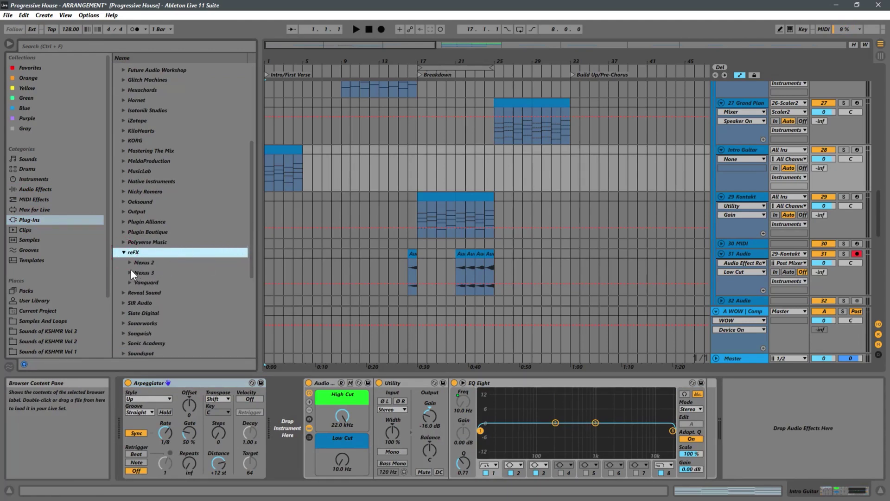
click(131, 272)
scroll(250, 187, down, 3)
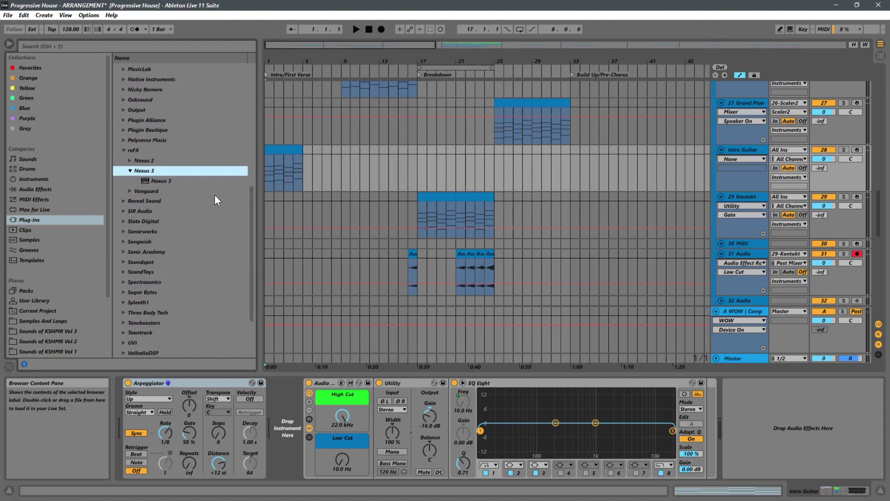
drag(146, 180, 294, 427)
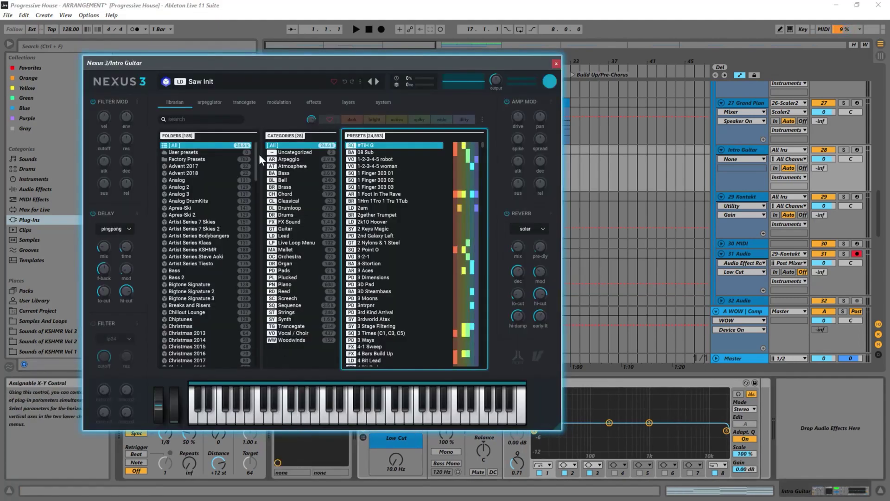
Step: Load the 12 String 1 preset from the Guitar category of the Hollywood 3 Guitars folder in Nexus 3
drag(258, 154, 270, 260)
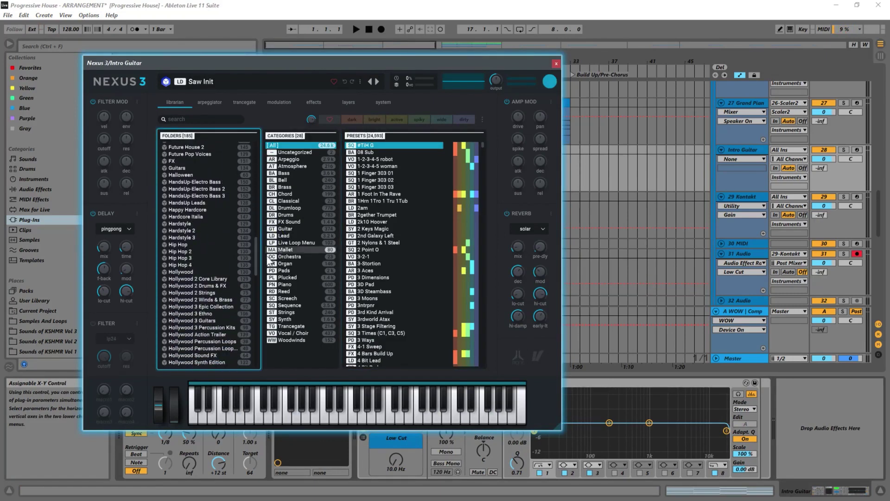
click(215, 320)
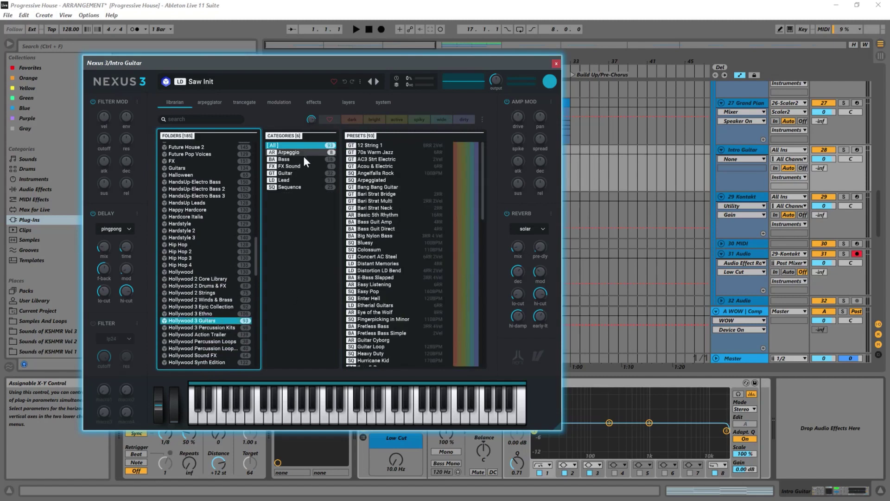
click(285, 173)
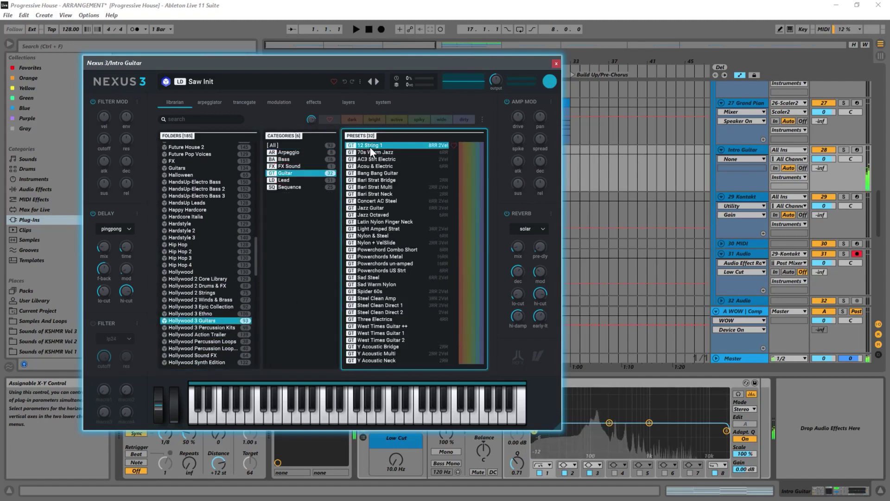
click(371, 146)
Step: Solo the Intro Guitar track and play the arrangement to audition the arpeggiated guitar sound
drag(474, 59, 650, 278)
click(844, 152)
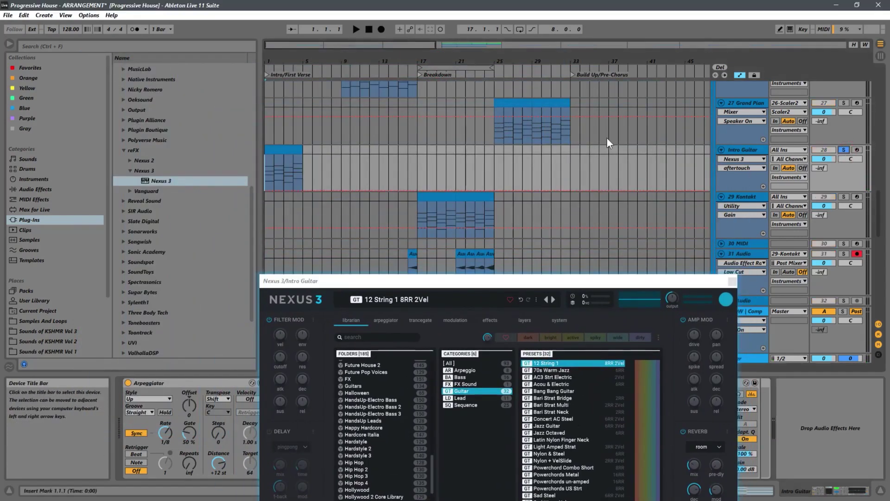
key(space)
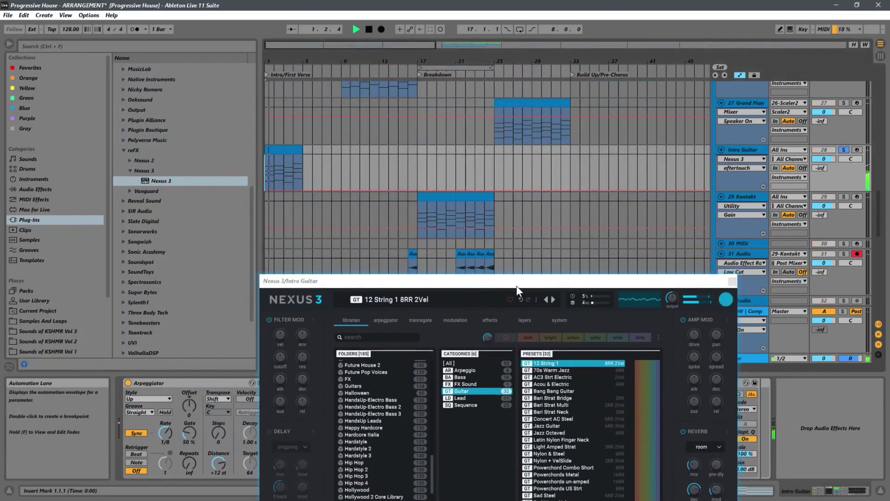
drag(512, 285, 599, 74)
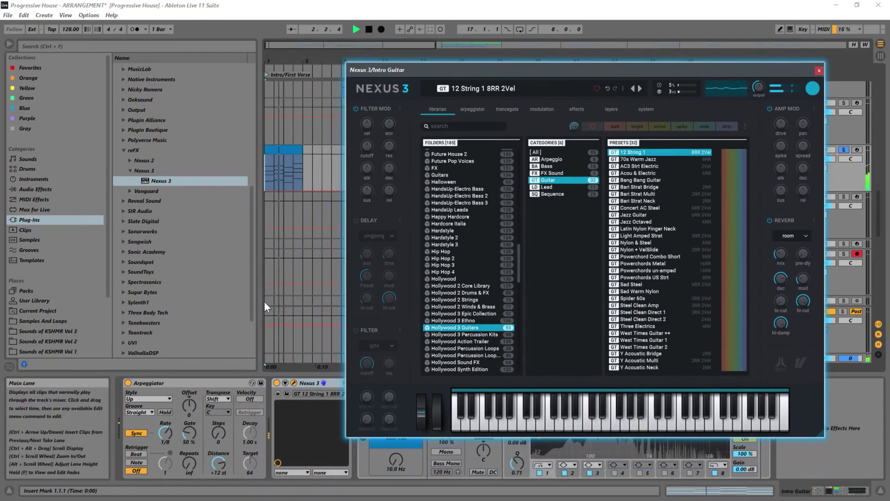
key(space)
Step: Try the DownUp style on the Arpeggiator and listen to the guitar pattern
click(155, 399)
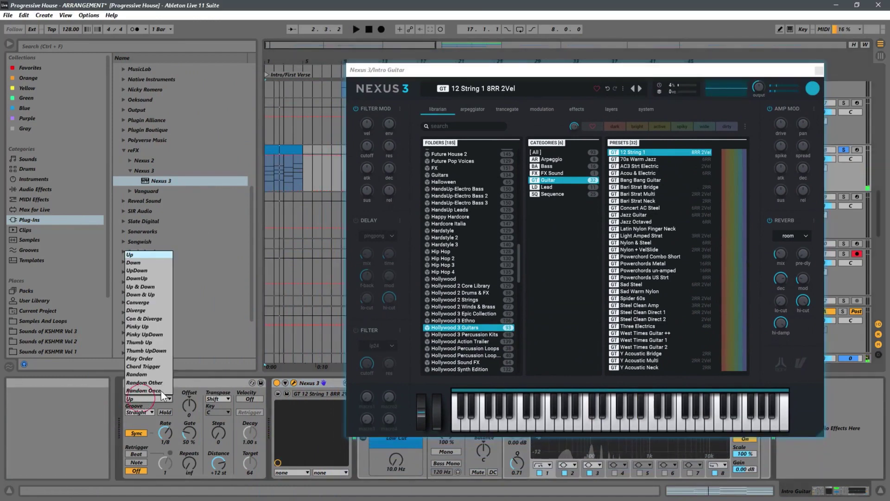
click(139, 278)
key(space)
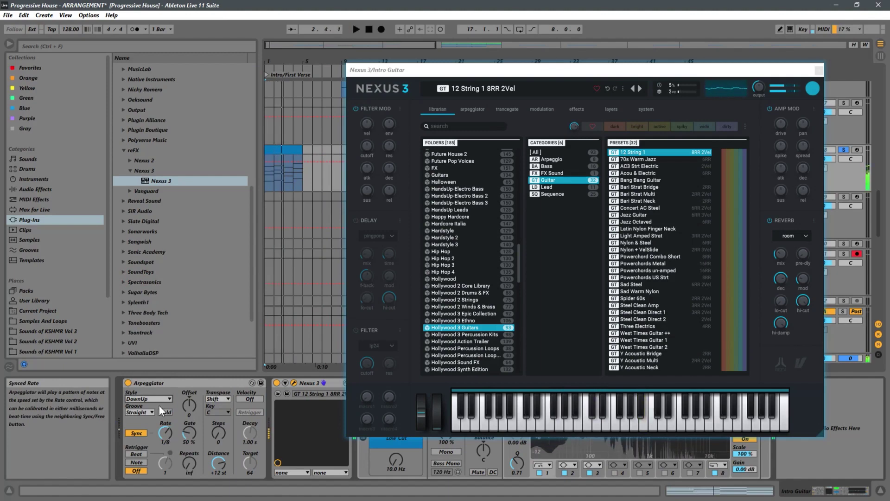
Step: Try the Thumb Up style on the Arpeggiator and play the guitar clip from bar 1
click(140, 399)
click(139, 342)
key(space)
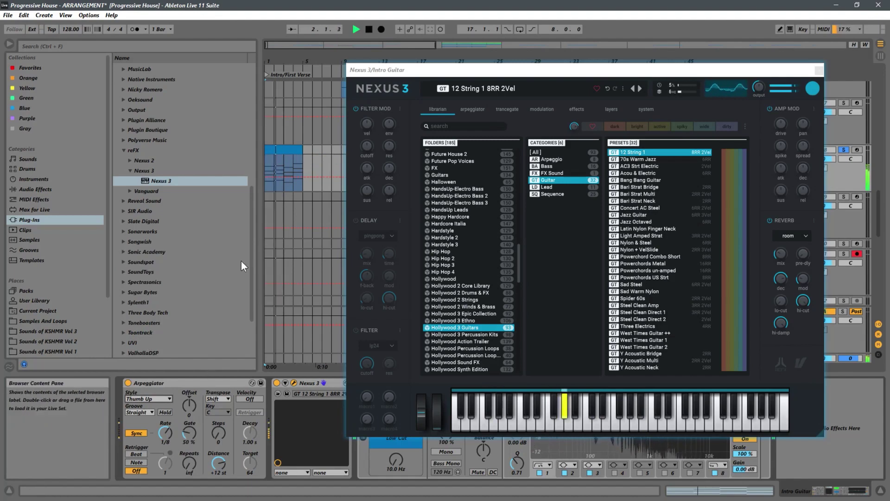
click(297, 149)
key(space)
mouse_move(298, 149)
mouse_down()
mouse_move(276, 149)
mouse_move(306, 150)
mouse_up()
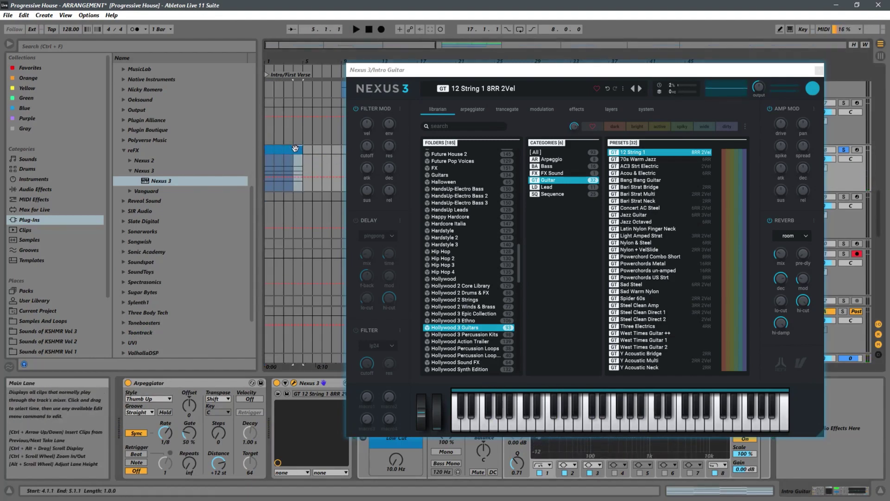
click(266, 168)
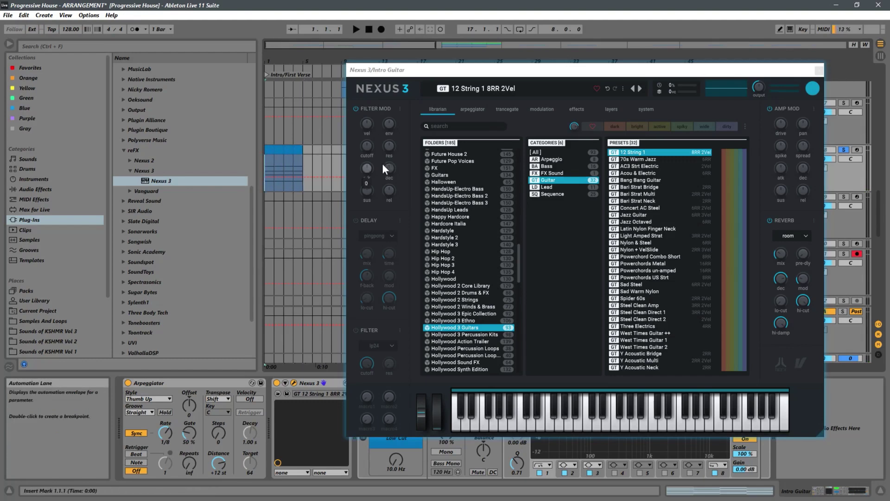
key(space)
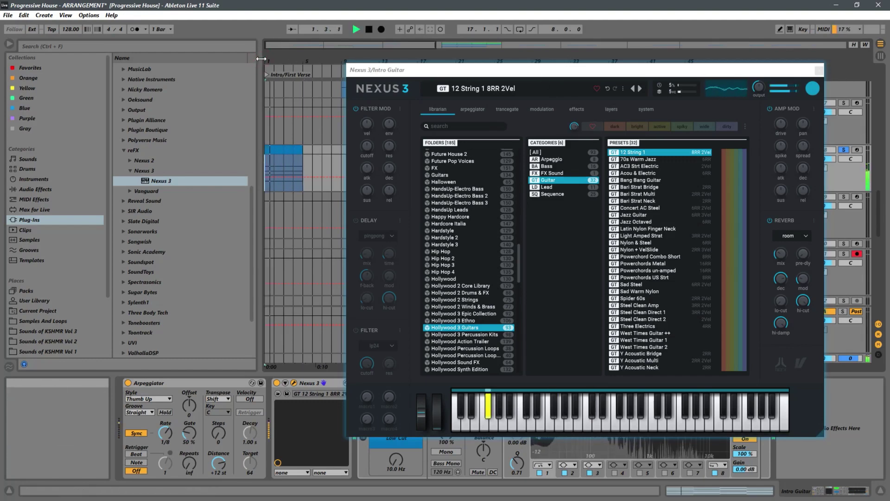
drag(364, 61, 289, 118)
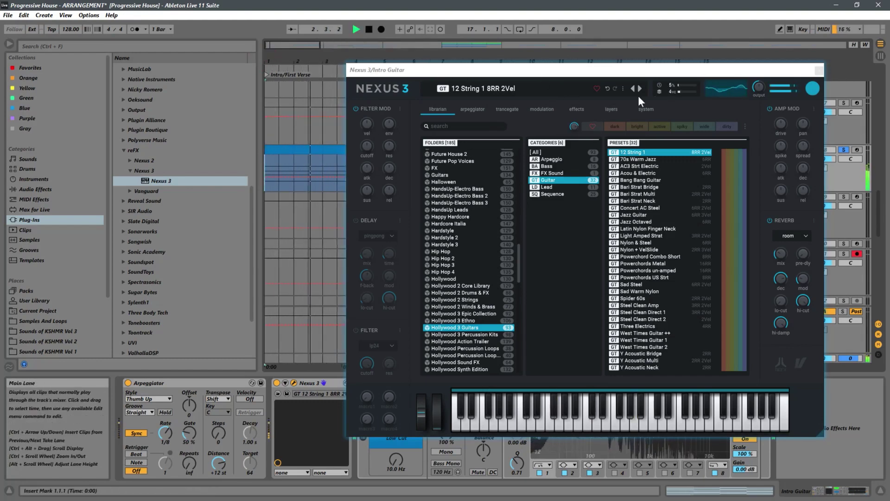
Step: Set the Arpeggiator style to Converge and replay the guitar clip
click(138, 400)
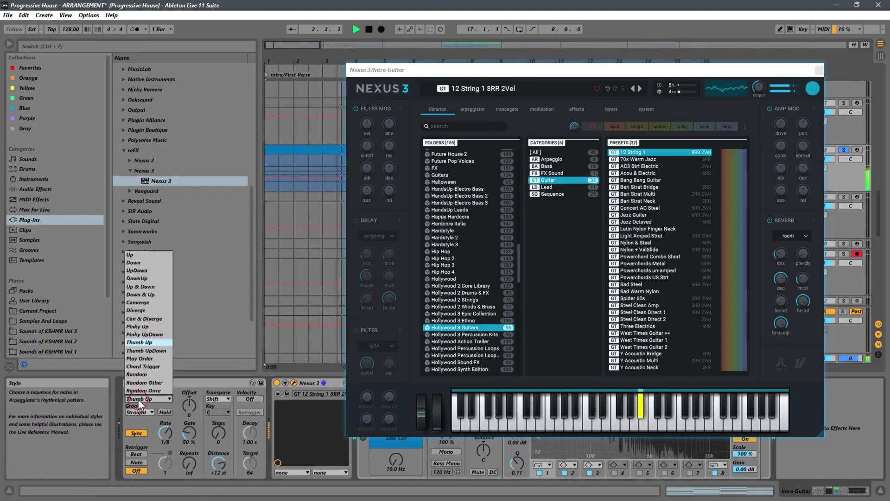
click(151, 302)
key(space)
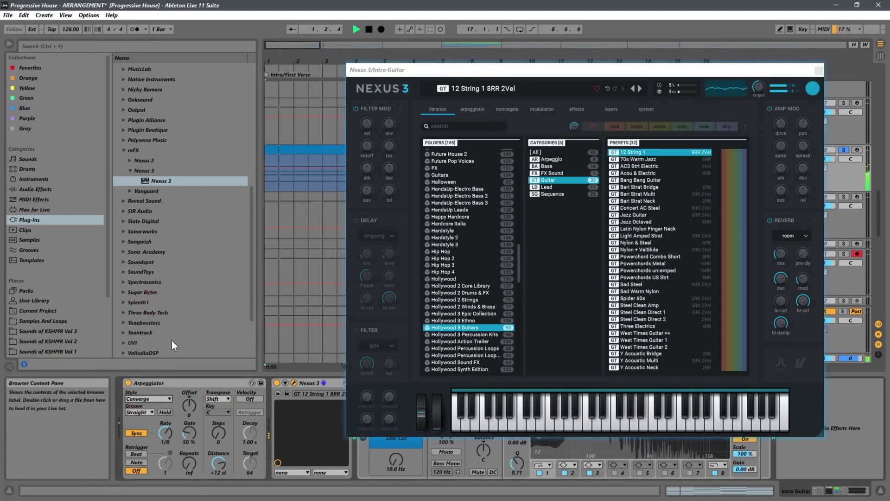
Step: Try the Up & Down, UpDown and Down styles on the Arpeggiator while the guitar clip plays
click(142, 398)
click(142, 284)
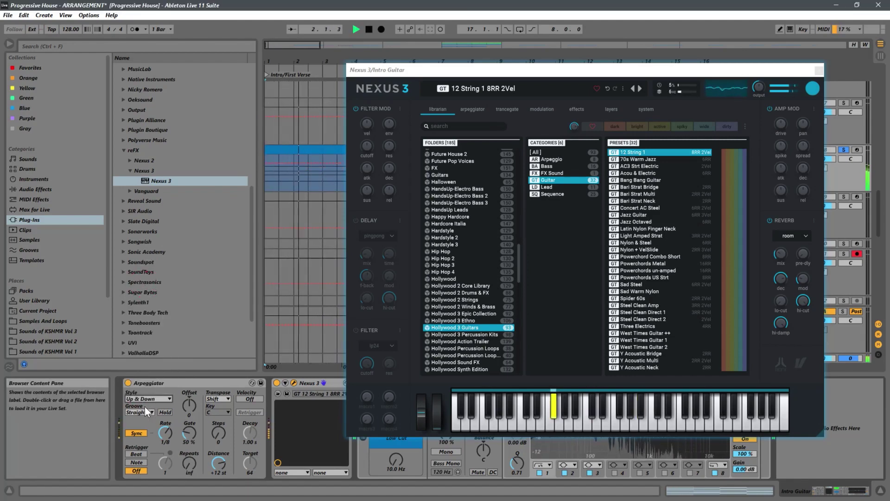
click(141, 398)
click(143, 271)
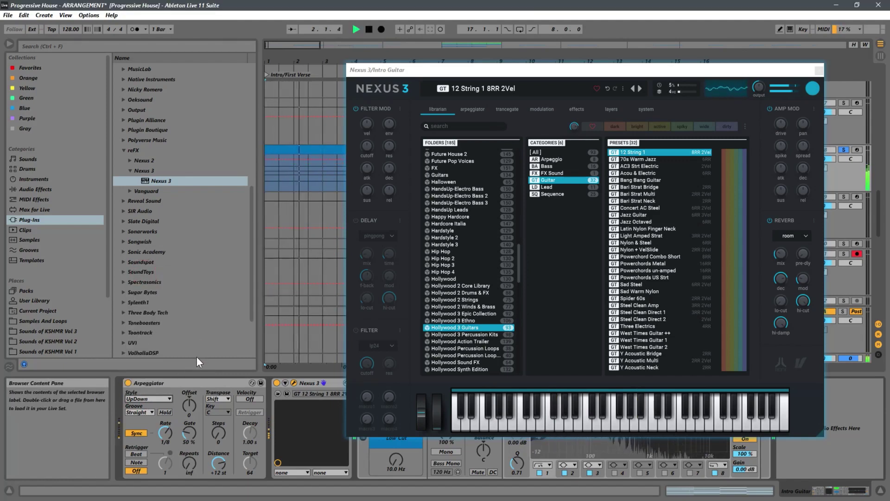
click(131, 398)
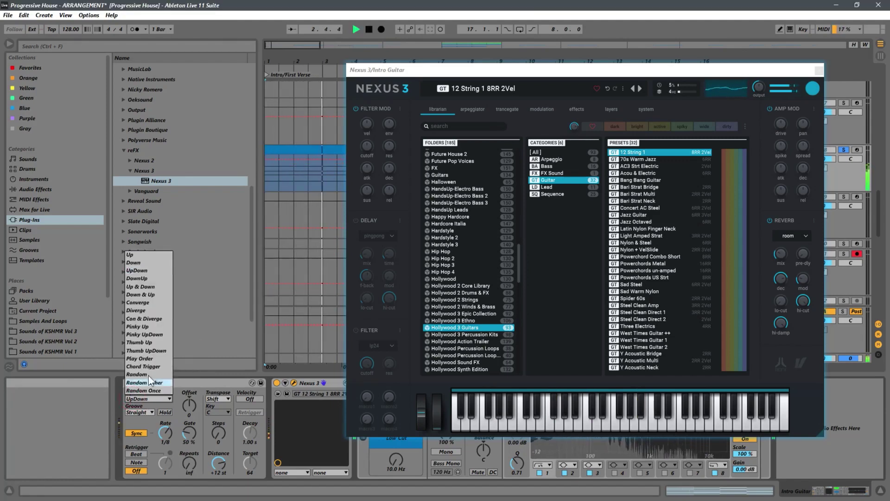
click(133, 265)
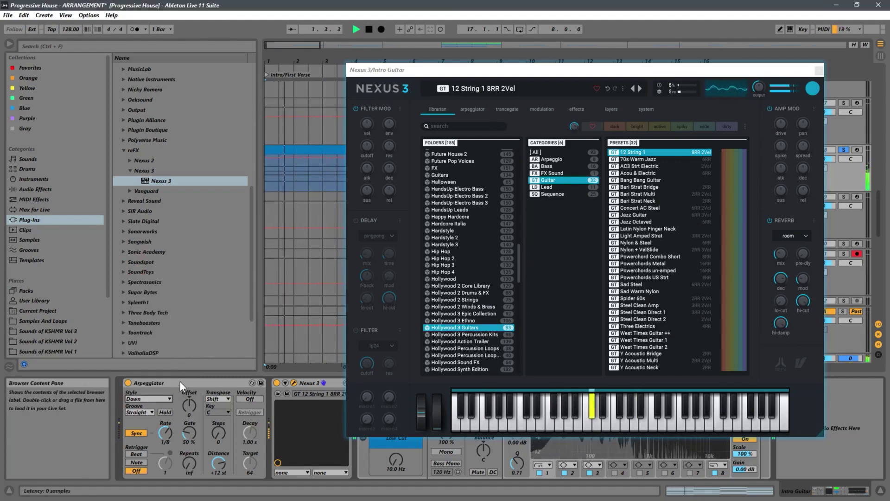
Step: Try the Random, Random Once and Thumb UpDown styles on the Arpeggiator and listen to each pattern
click(141, 398)
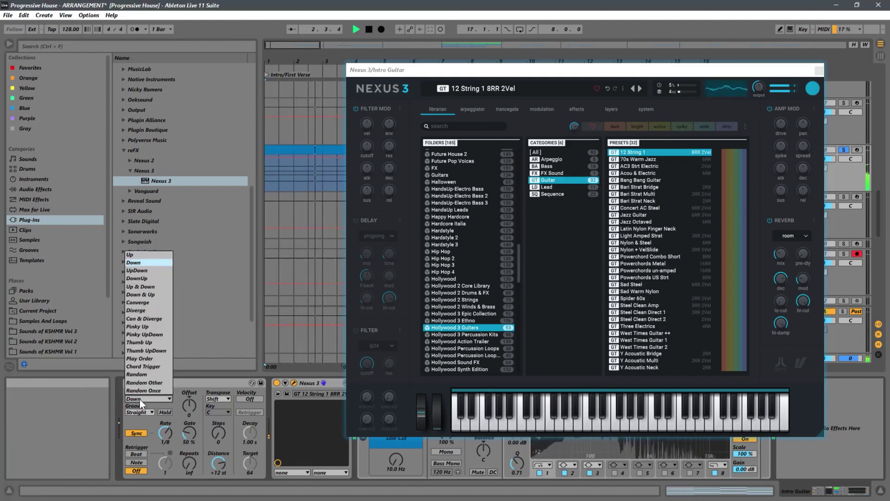
click(141, 375)
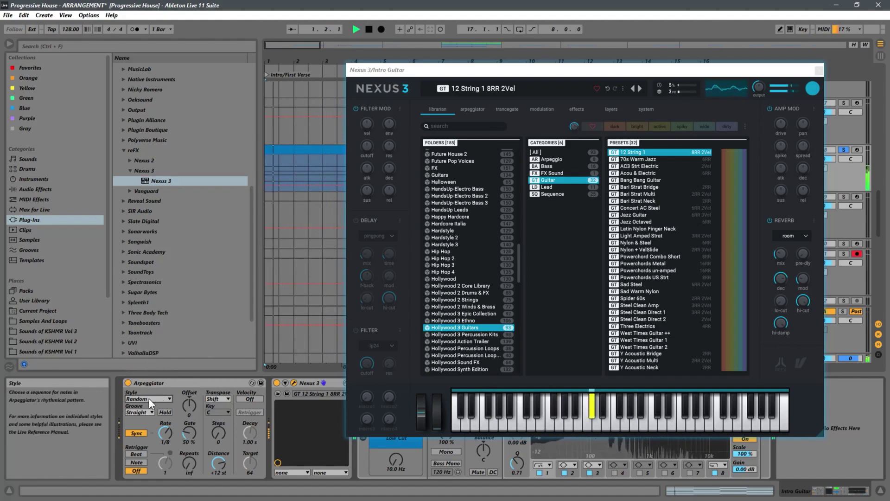
click(148, 399)
click(151, 390)
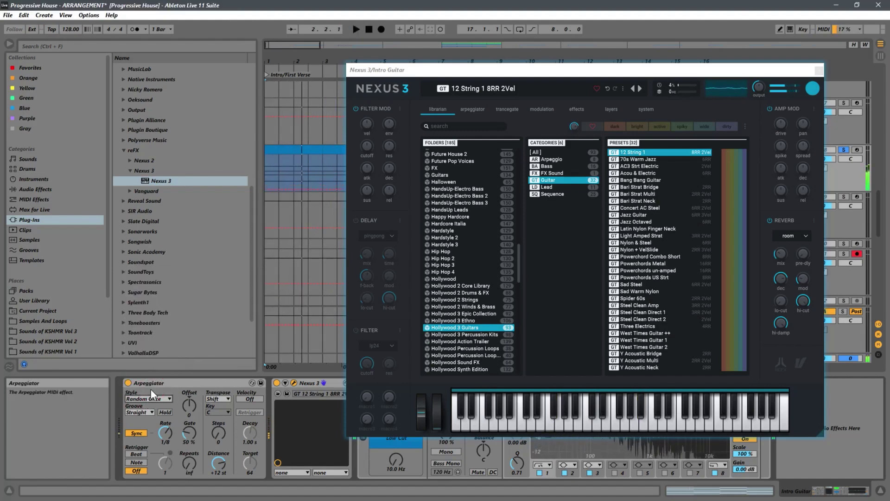
click(154, 395)
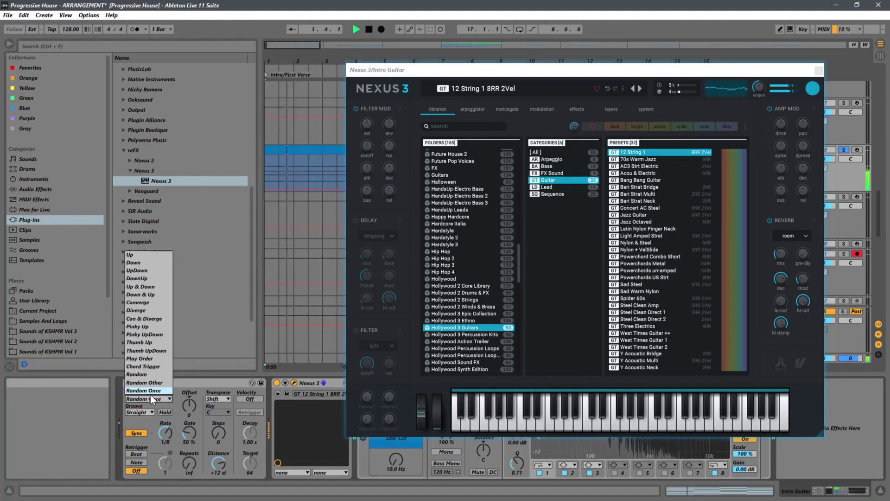
click(156, 350)
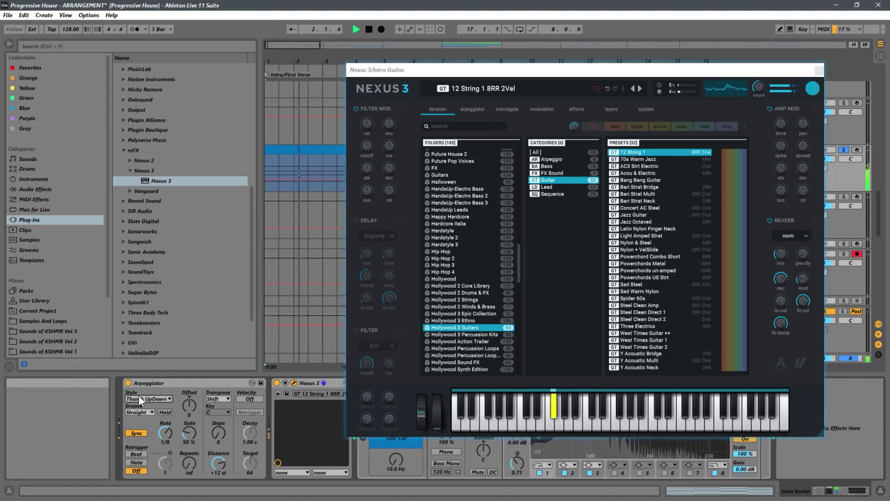
Step: Try the Pinky Up style on the Arpeggiator, listen to the guitar pattern and stop playback
click(139, 398)
click(146, 327)
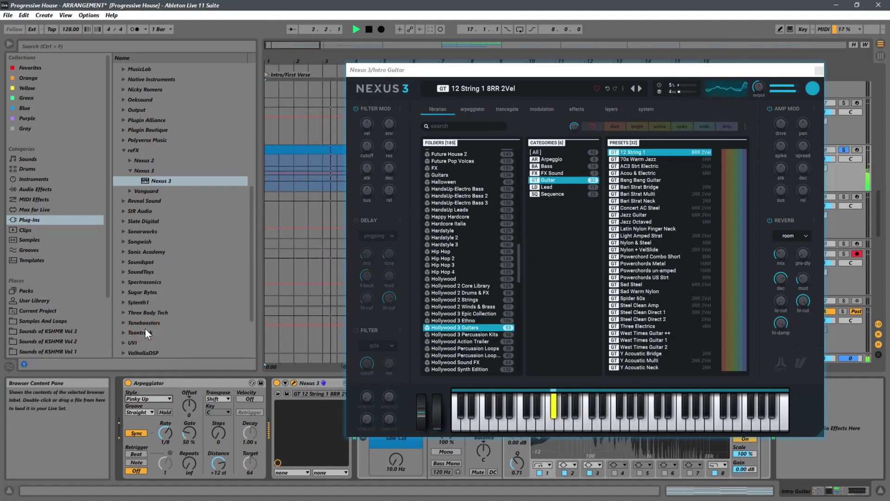
key(space)
Step: Audition the Jazz Guitar and Sad Warm Nylon presets in Nexus 3 with the guitar clip
click(618, 215)
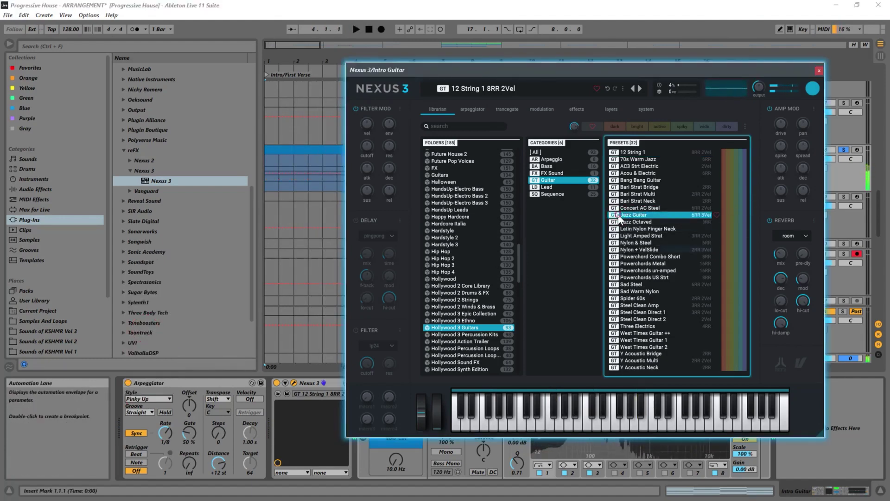
key(space)
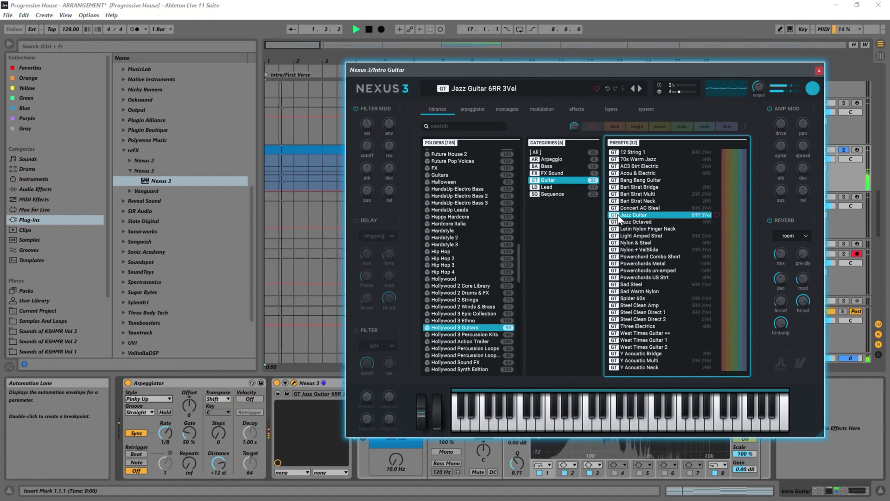
click(622, 291)
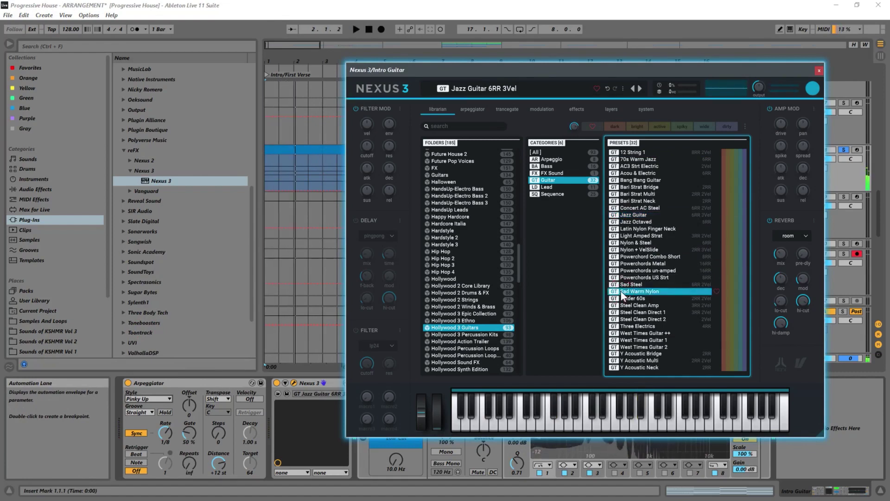
key(space)
Step: Switch Nexus 3 to the Lead category and audition the Lead Guitar 3 and Etherial Guitars presets
click(540, 188)
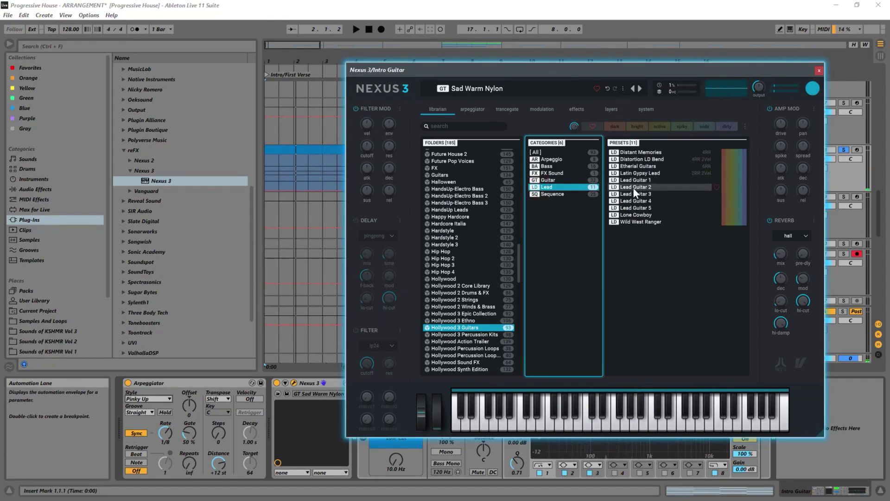
click(617, 194)
key(space)
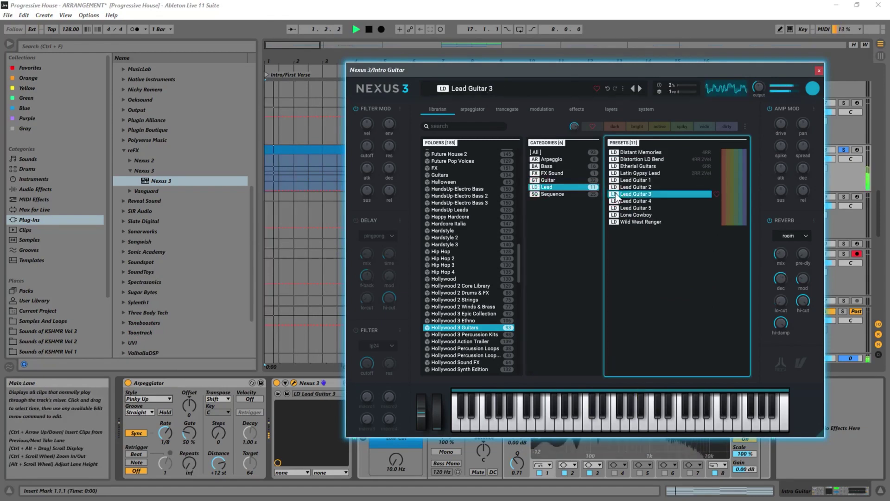
click(617, 166)
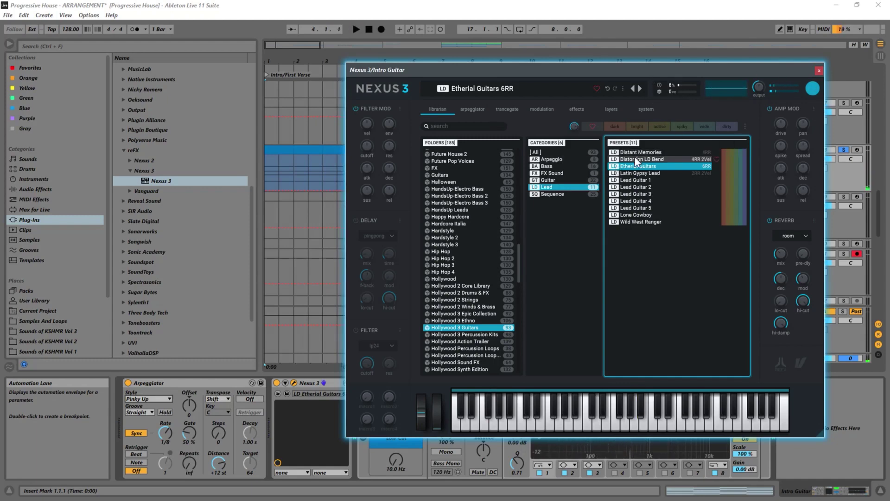
Step: Try the Distortion LD Bend, Distant Memories and Lone Cowboy lead presets in Nexus 3
click(617, 160)
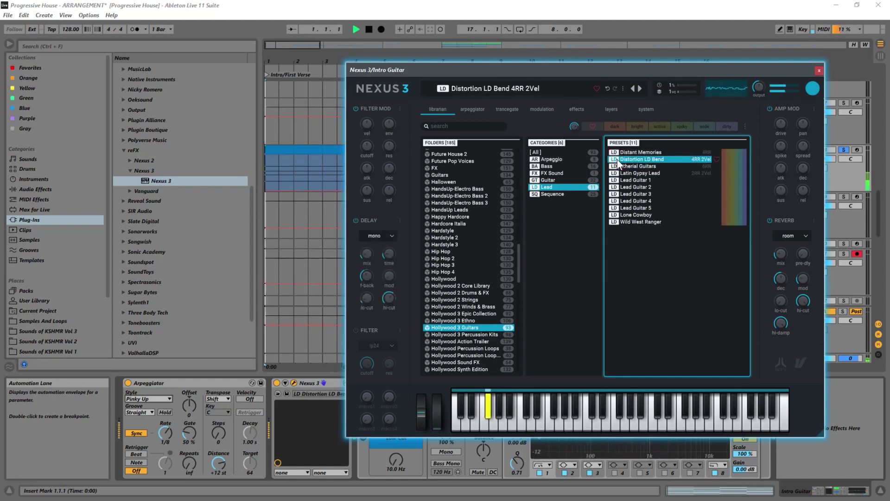
click(617, 154)
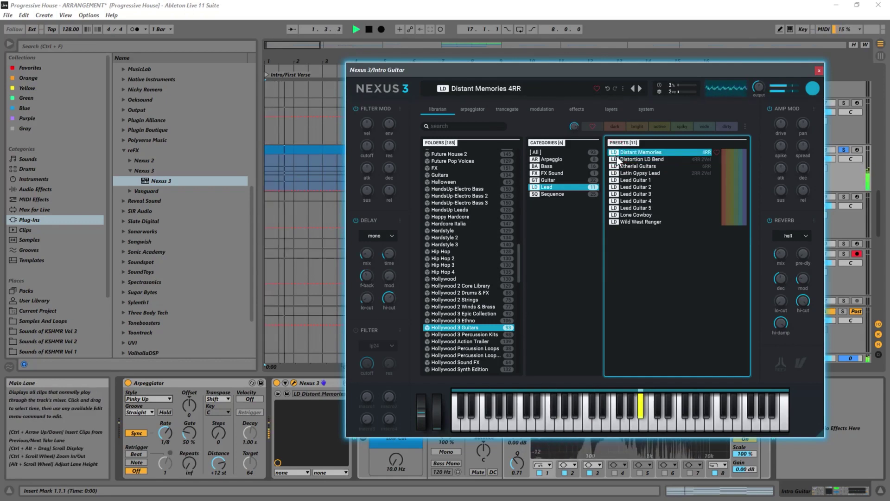
click(613, 215)
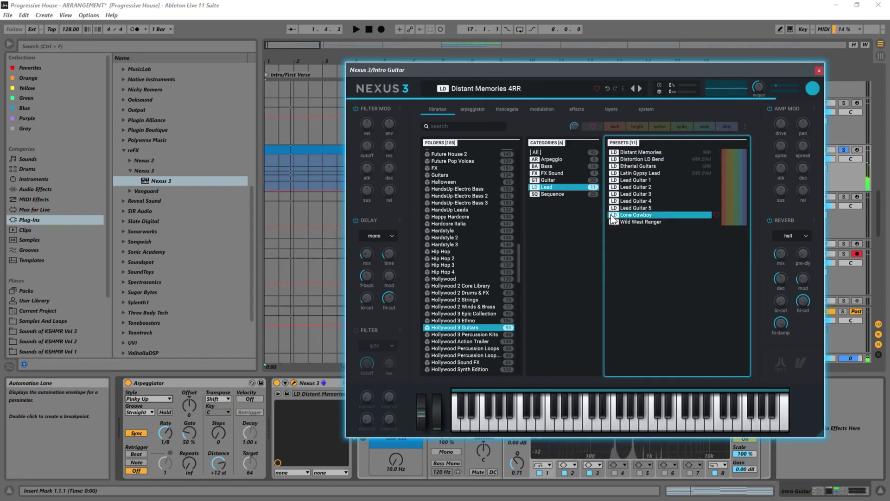
Step: Load the Etherial Guitars preset and close the Nexus 3 window
click(614, 167)
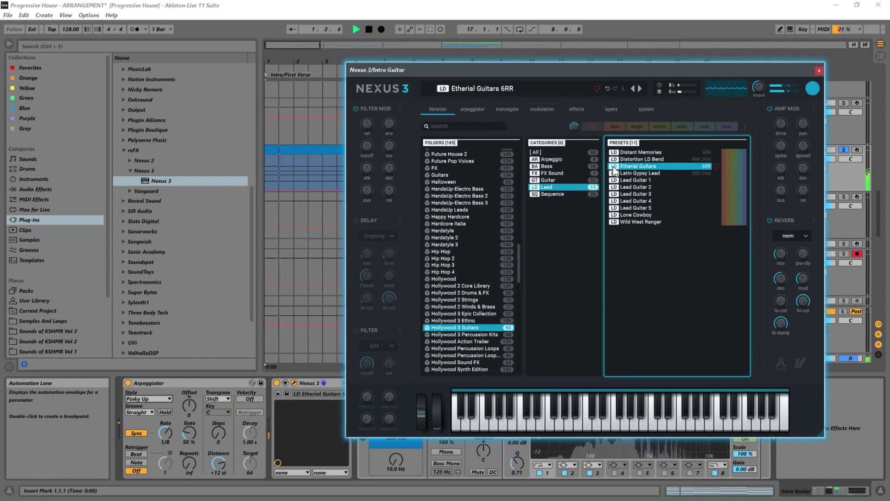
click(819, 71)
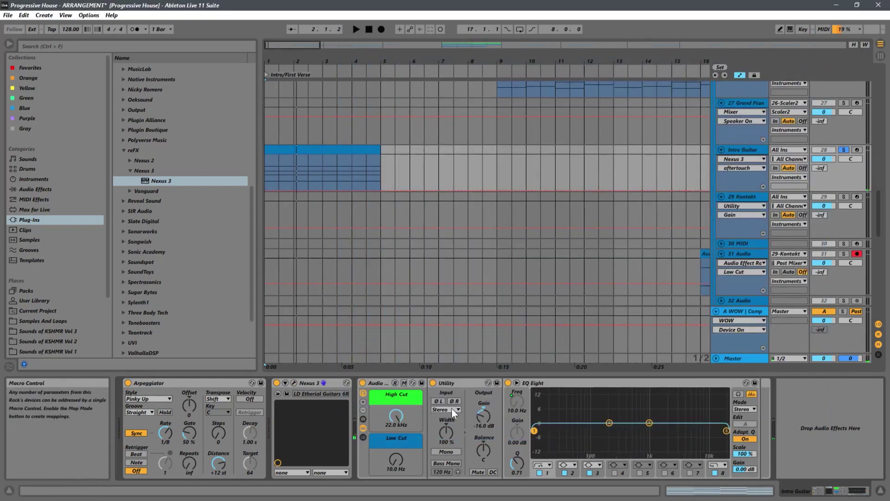
Step: Lower the Utility gain on the Intro Guitar track to -26.3 dB and replay the clip to check the level
drag(483, 413, 479, 422)
key(space)
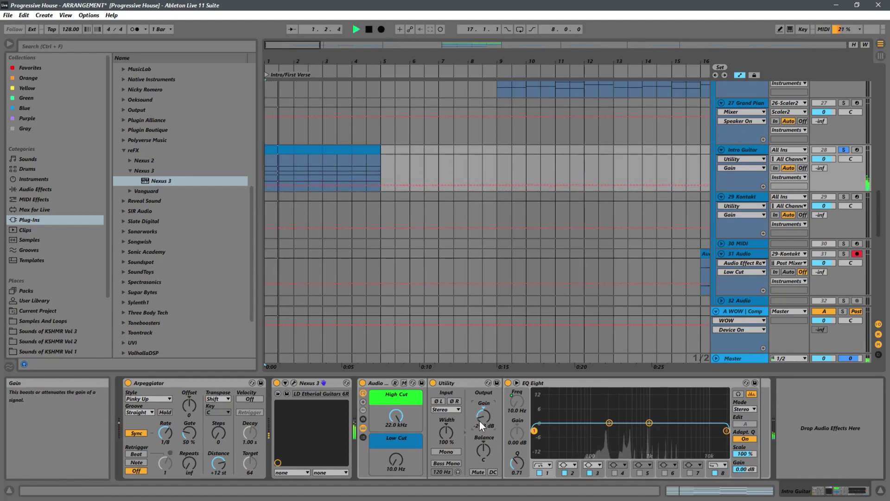
scroll(478, 215, up, 4)
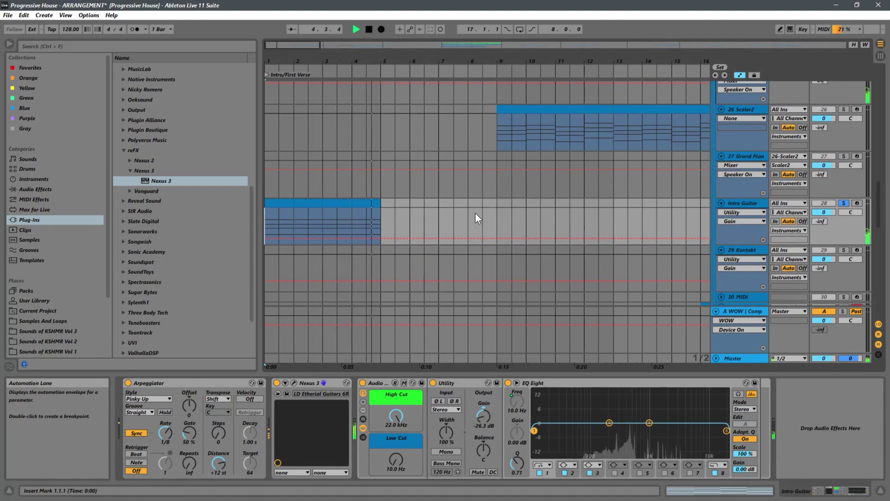
key(space)
key(space)
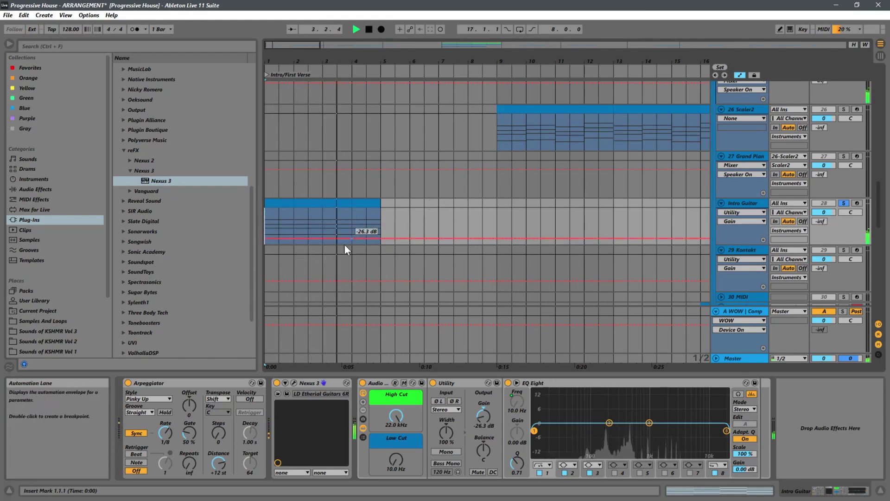
key(space)
Step: Set the Arpeggiator rate to 1/16 and raise its gate to 97 % while listening to the guitar
click(168, 437)
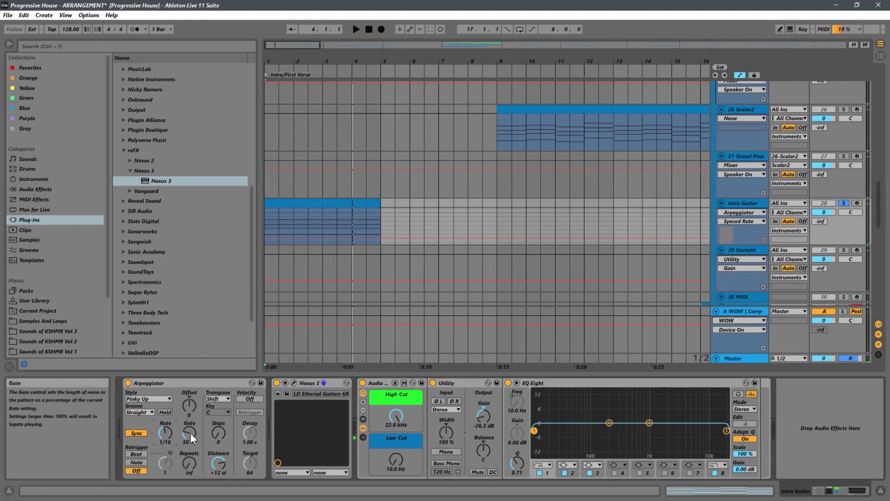
key(space)
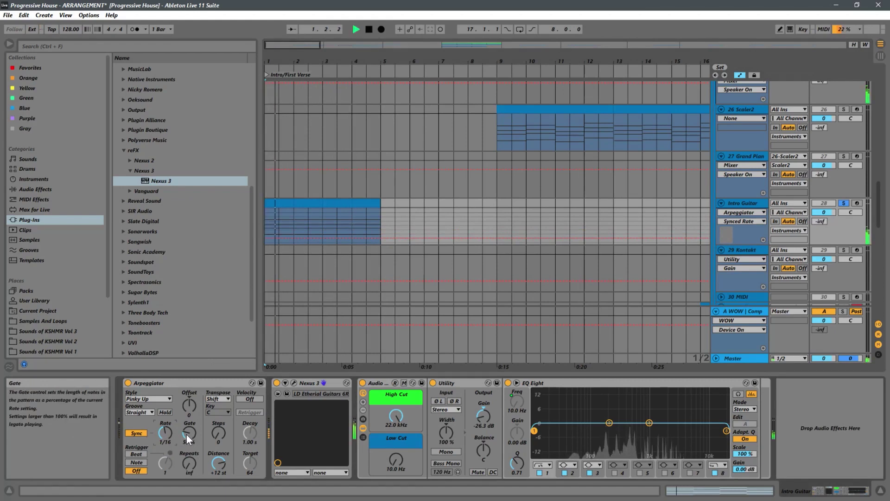
drag(185, 433, 193, 419)
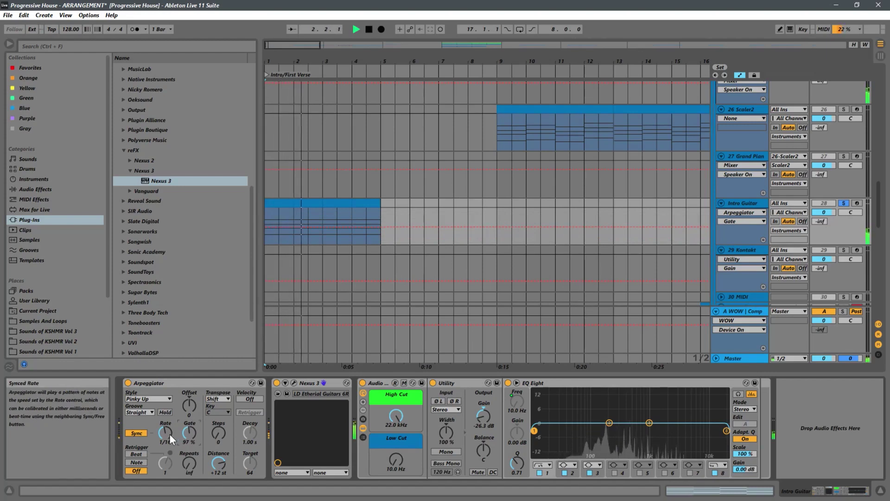
key(space)
Step: Set the Arpeggiator style to Up & Down and play the guitar clip from bar 1
click(159, 399)
click(148, 283)
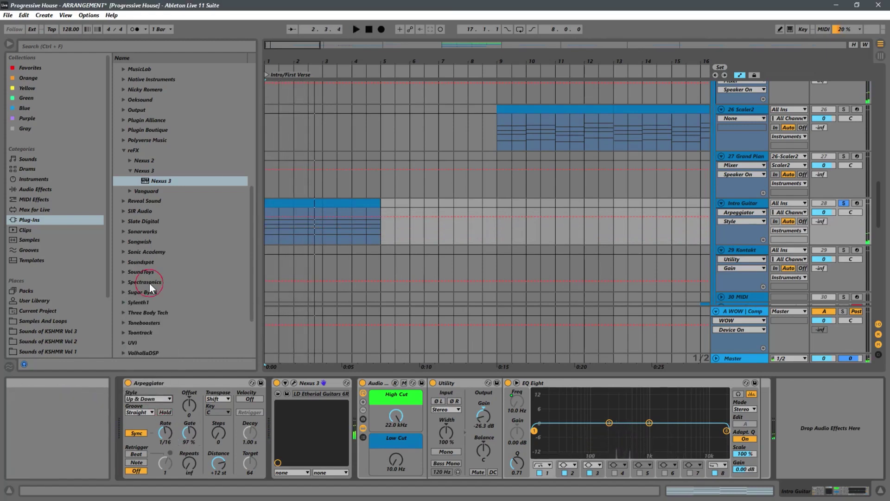
key(space)
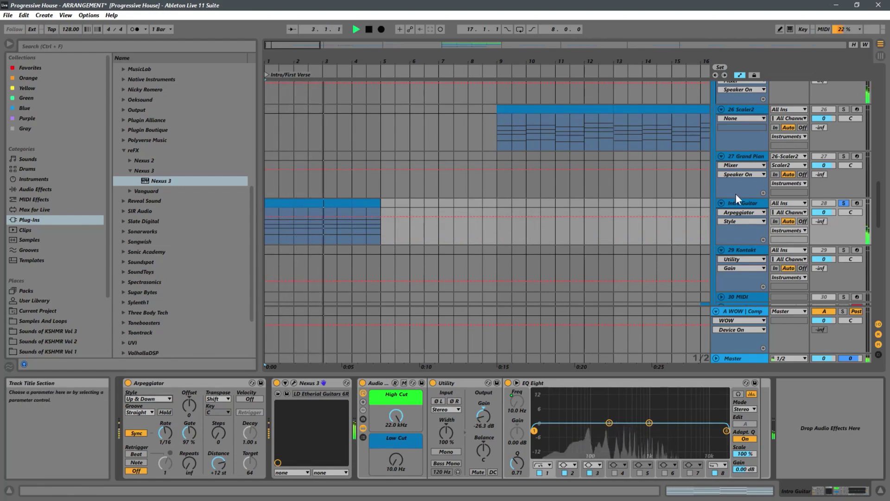
Step: Copy the LFOTool device from the Synths group onto the Instruments group
scroll(662, 197, up, 5)
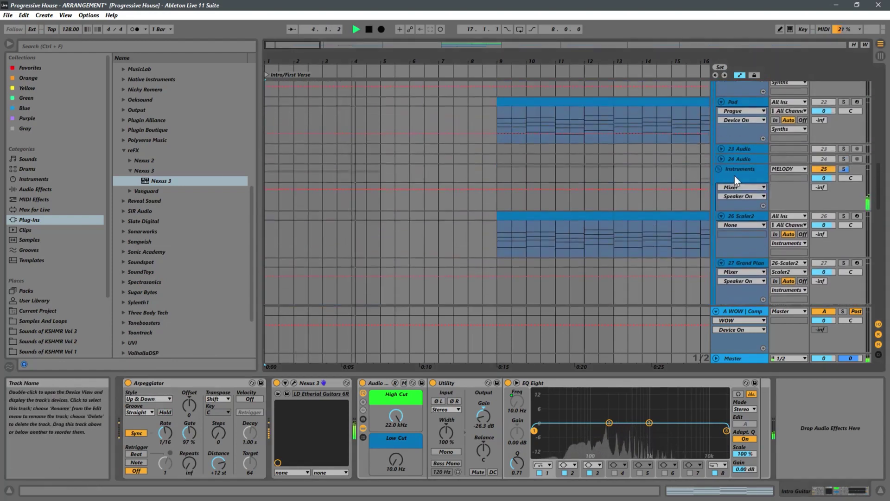
click(734, 176)
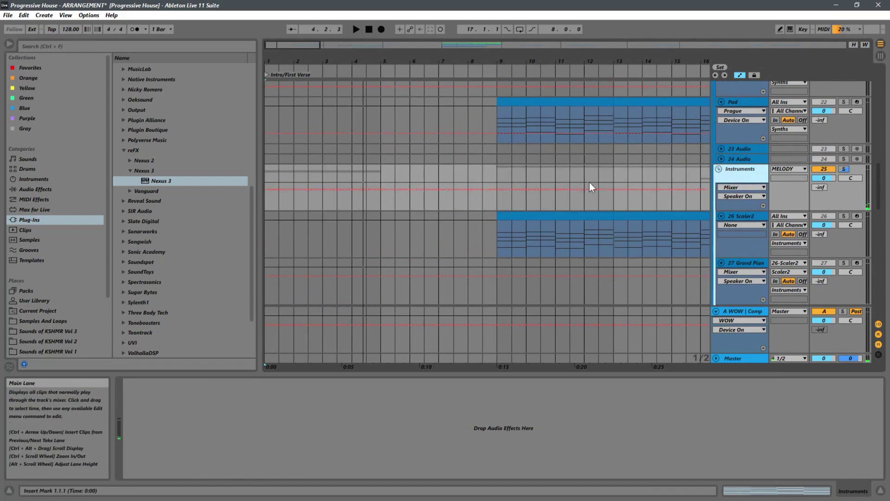
scroll(602, 184, up, 5)
click(736, 195)
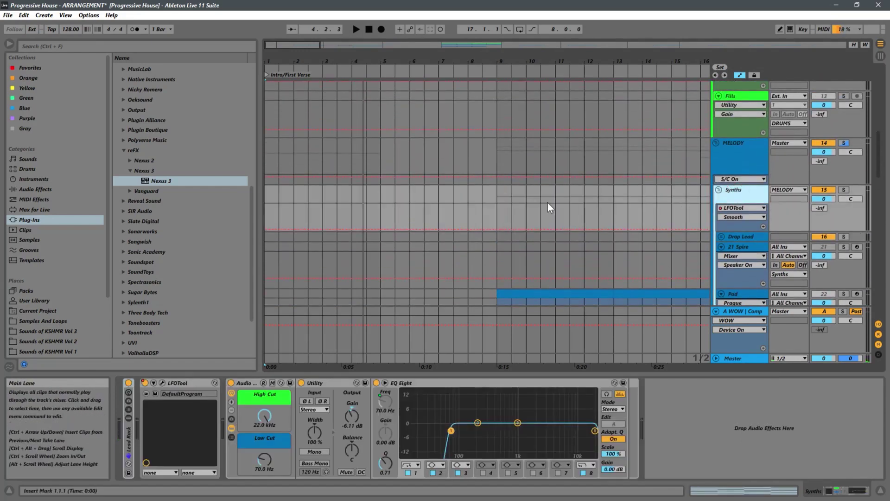
scroll(551, 200, down, 4)
scroll(621, 190, down, 2)
scroll(647, 189, down, 1)
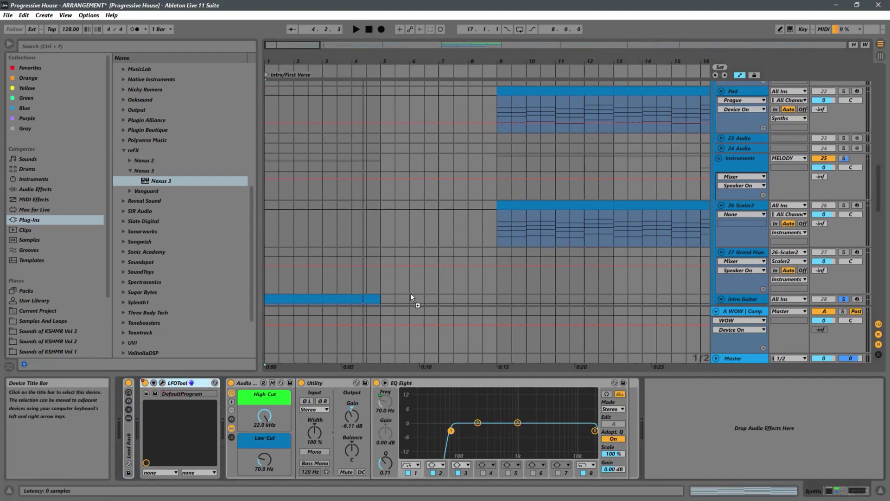
drag(729, 163, 622, 192)
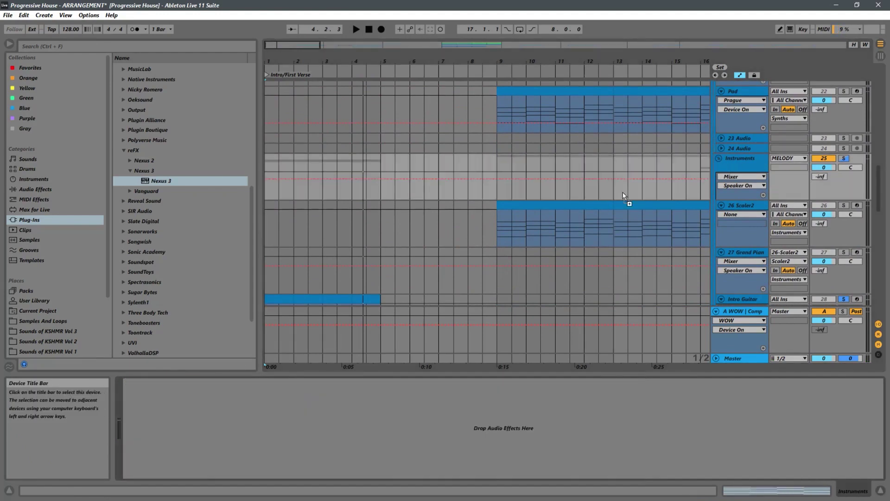
Step: Play the arrangement from bar 1 to hear the Intro Guitar through the Instruments group
click(269, 282)
key(space)
scroll(315, 274, down, 5)
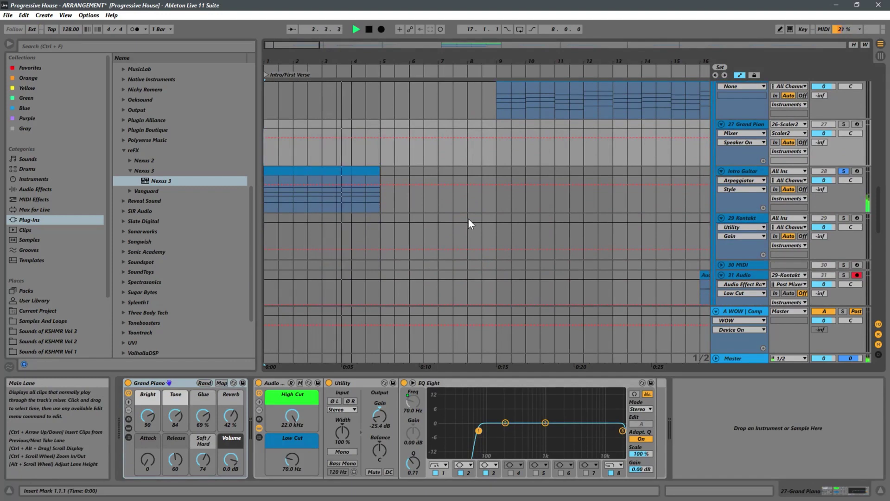
Step: Audition the UpDown style in the Intro Guitar's Arpeggiator while playing from bar 1, and change the style to Thumb Up
key(space)
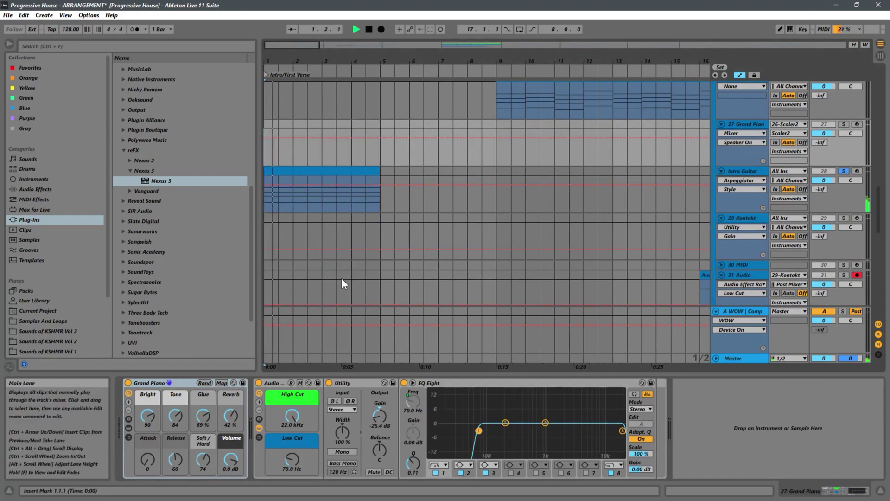
click(741, 171)
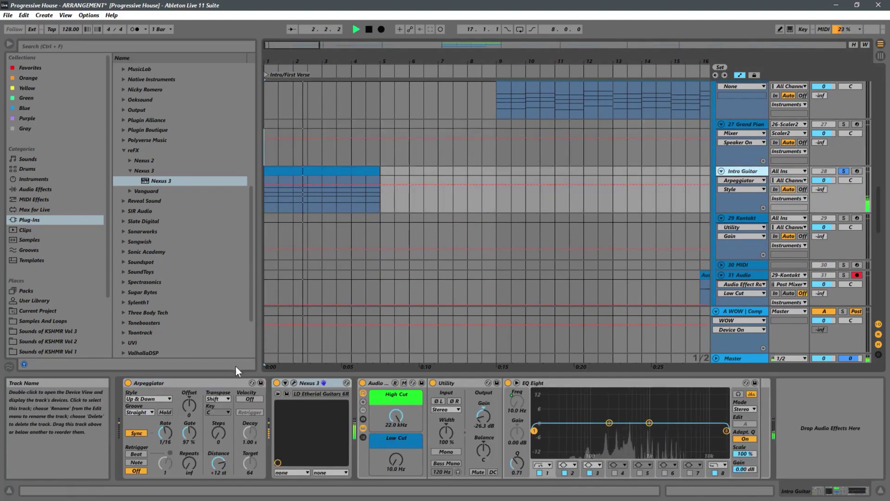
click(140, 397)
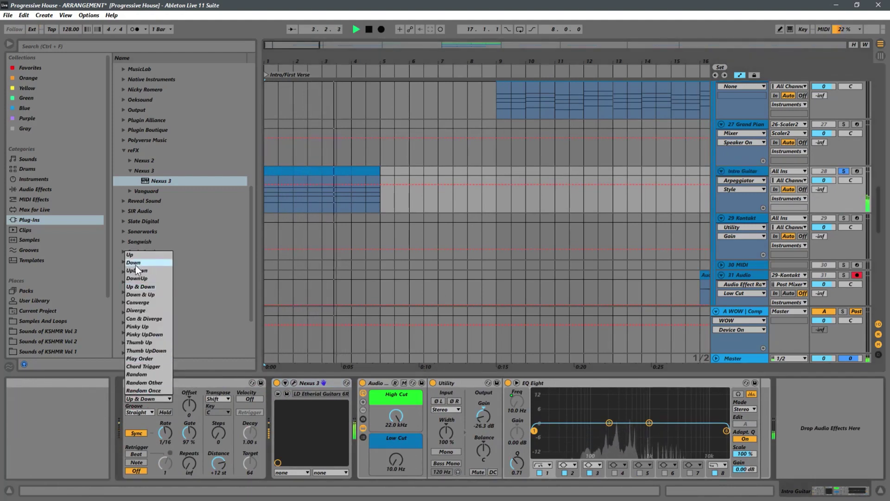
click(142, 270)
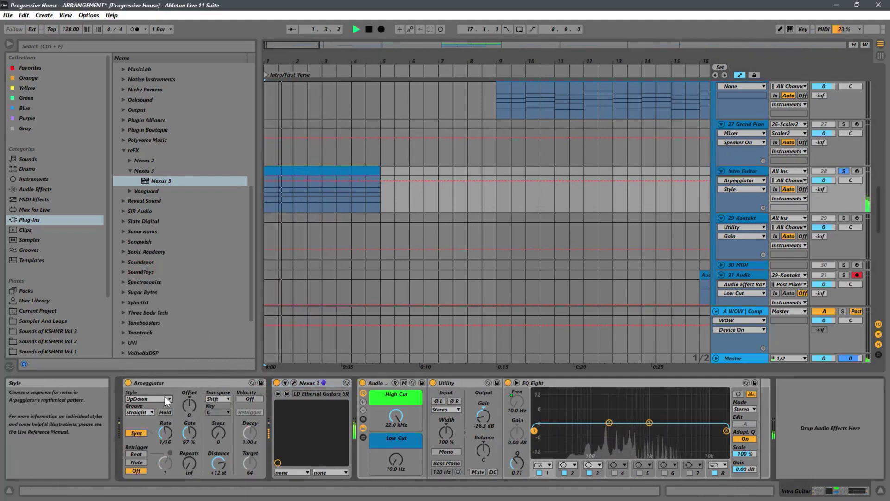
click(147, 399)
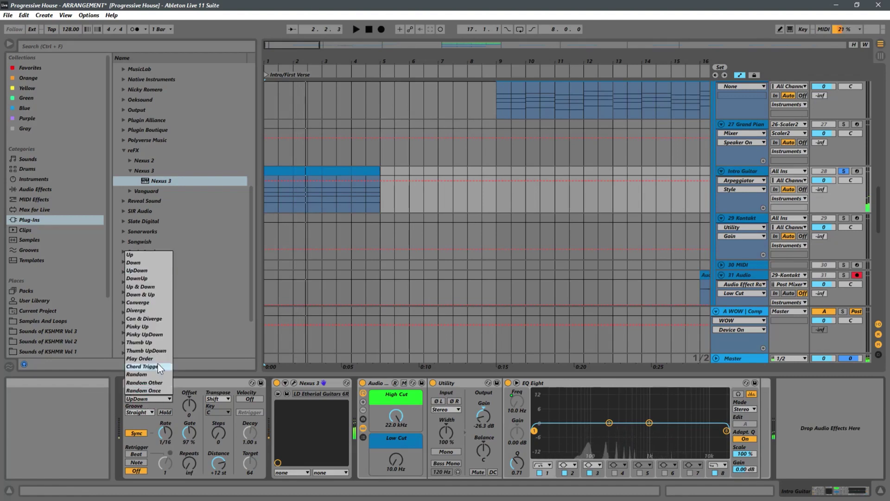
click(141, 345)
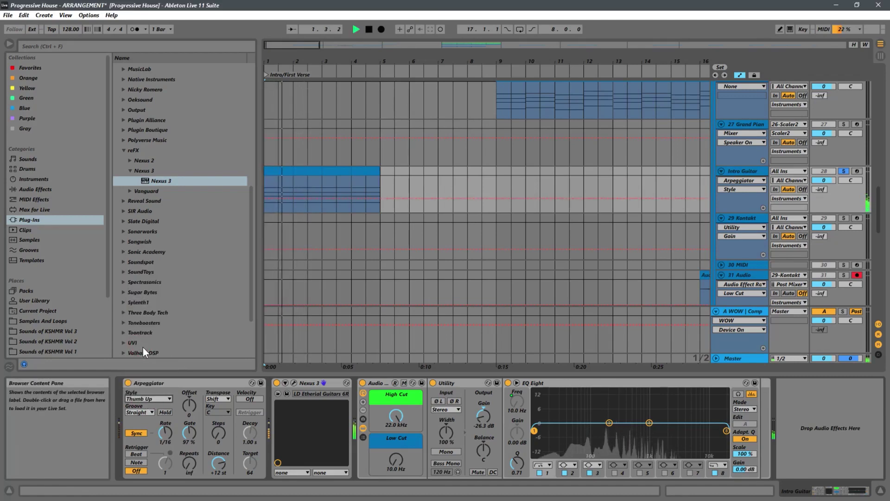